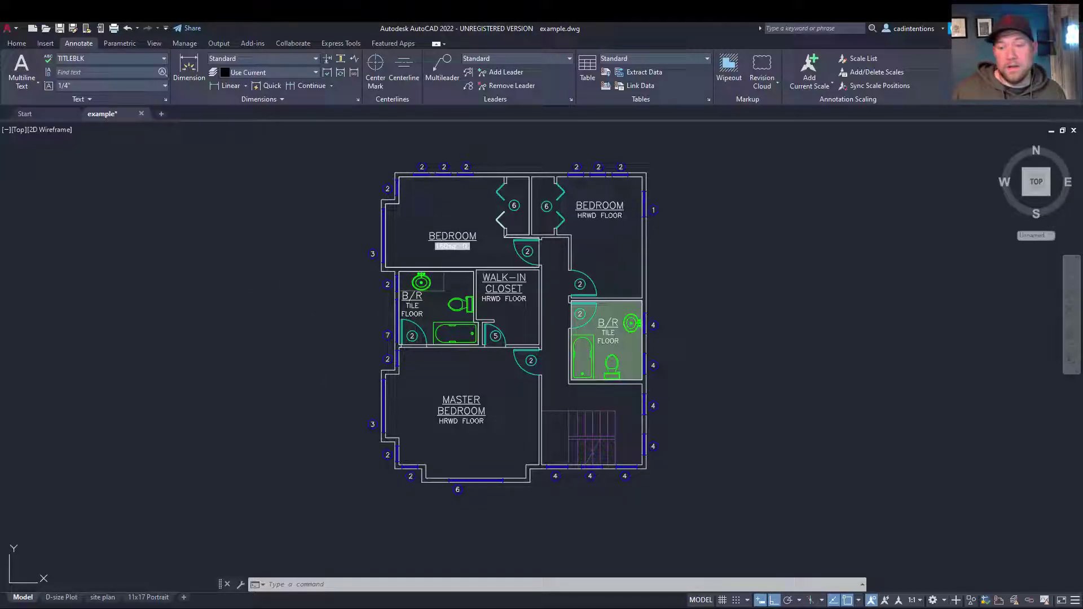
Run the Count command to list all blocks in the drawing and reposition the resulting palette clear of the window edge
key(Escape)
key(Escape)
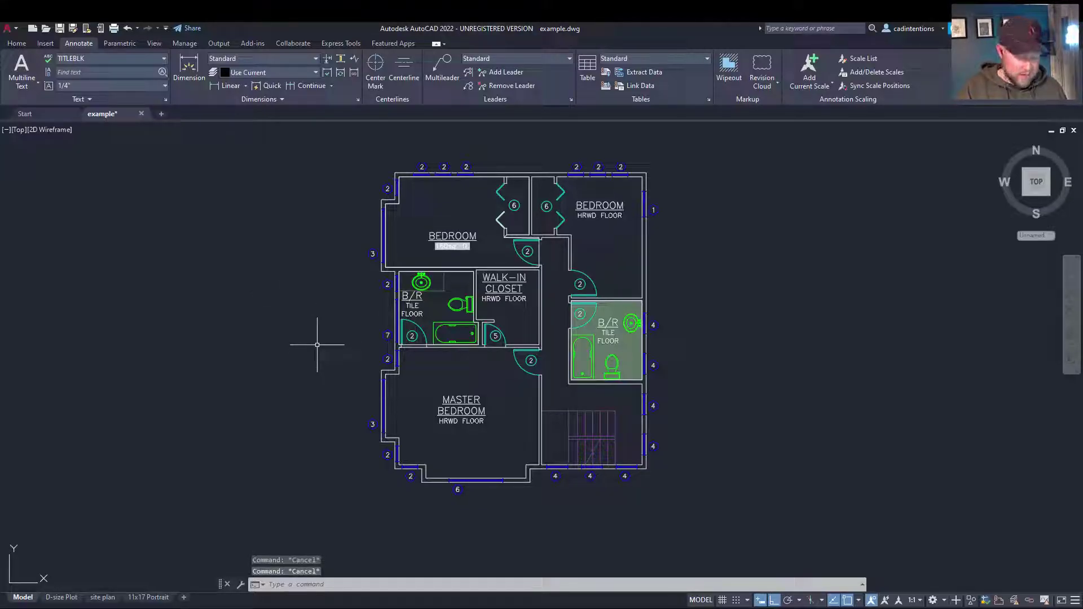
text(cou)
key(Return)
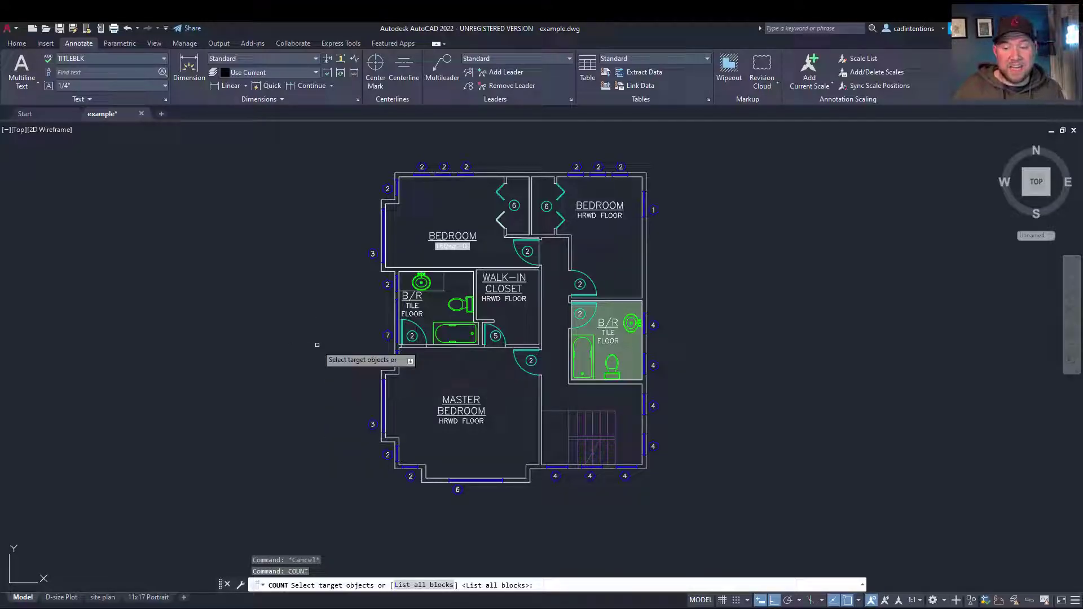
key(Return)
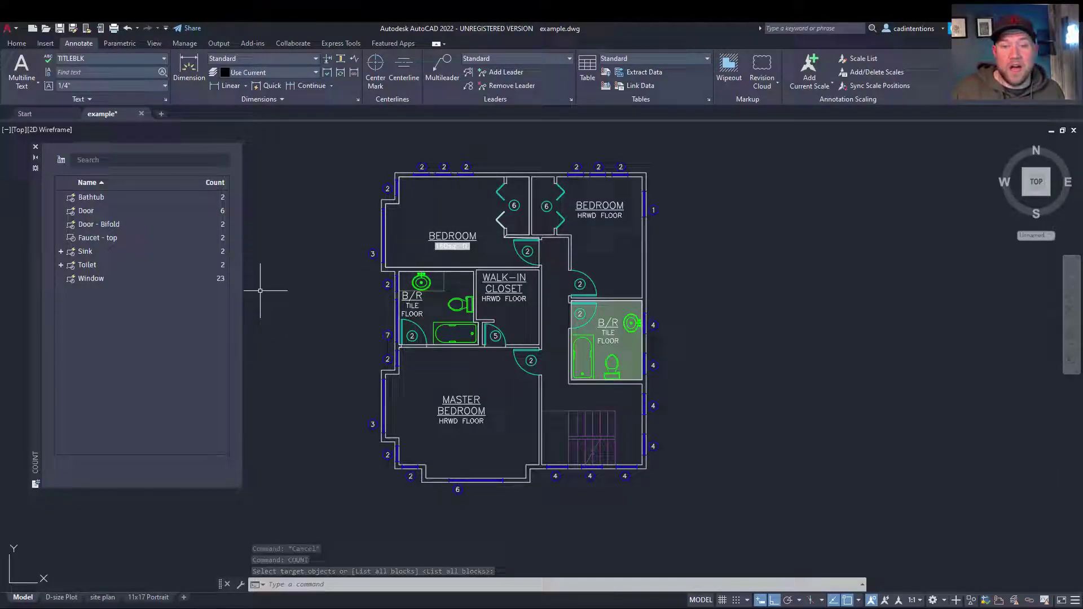
drag(36, 336, 66, 340)
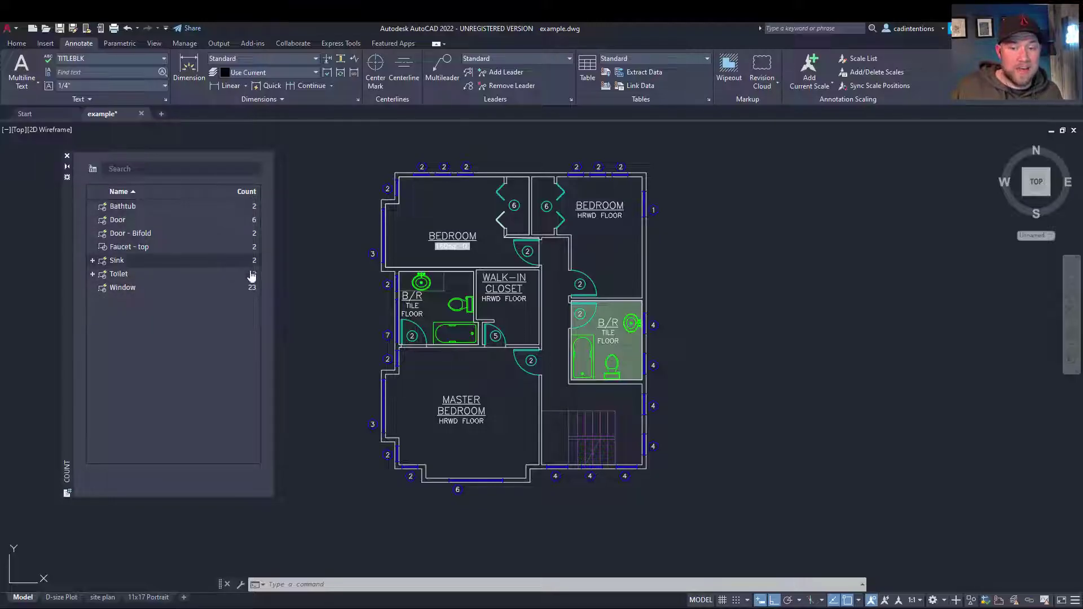
Highlight the counted Window, Sink, Door - Bifold, Door, Bathtub and Toilet blocks in the floor plan, finishing on Window
click(130, 288)
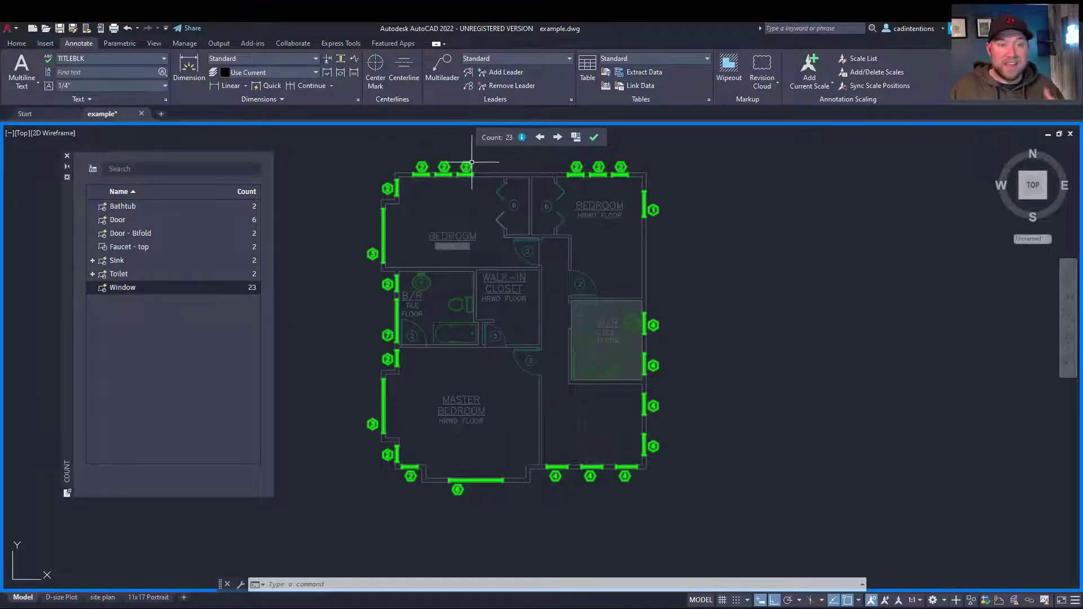
click(129, 260)
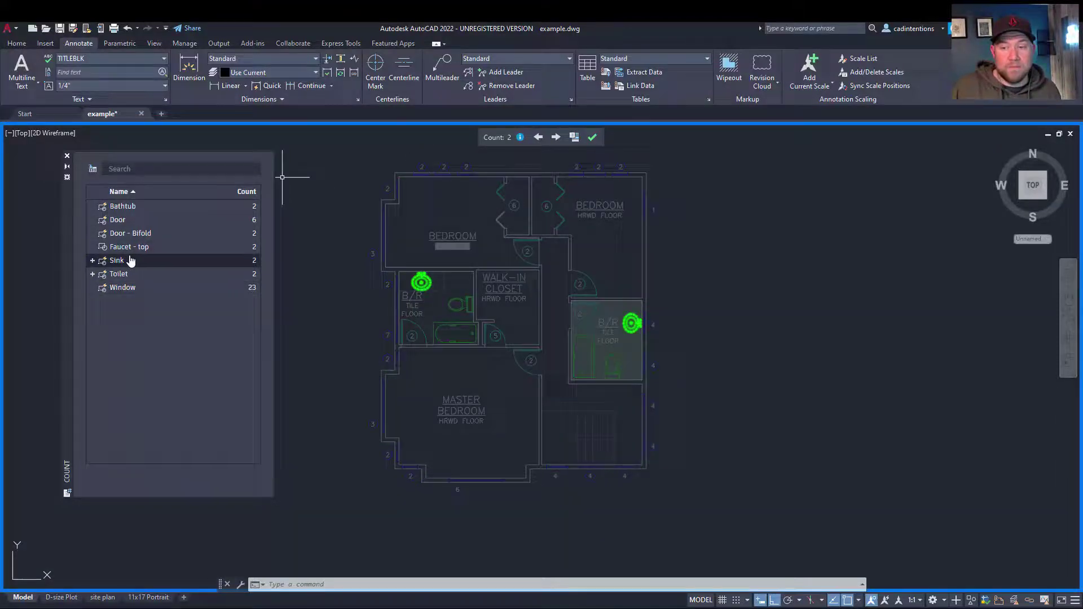
click(137, 234)
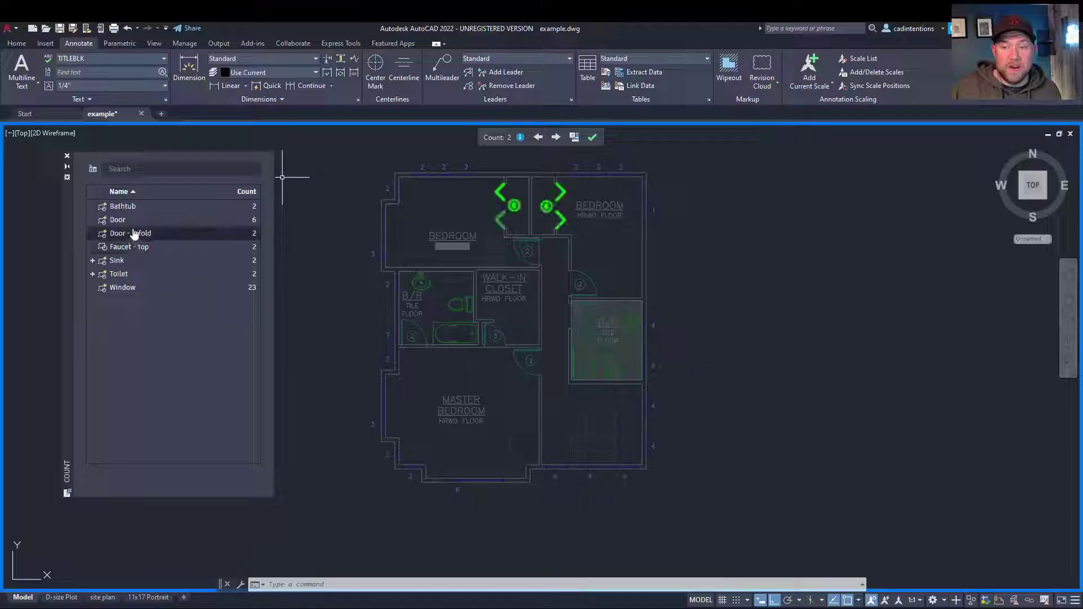
click(133, 223)
click(134, 209)
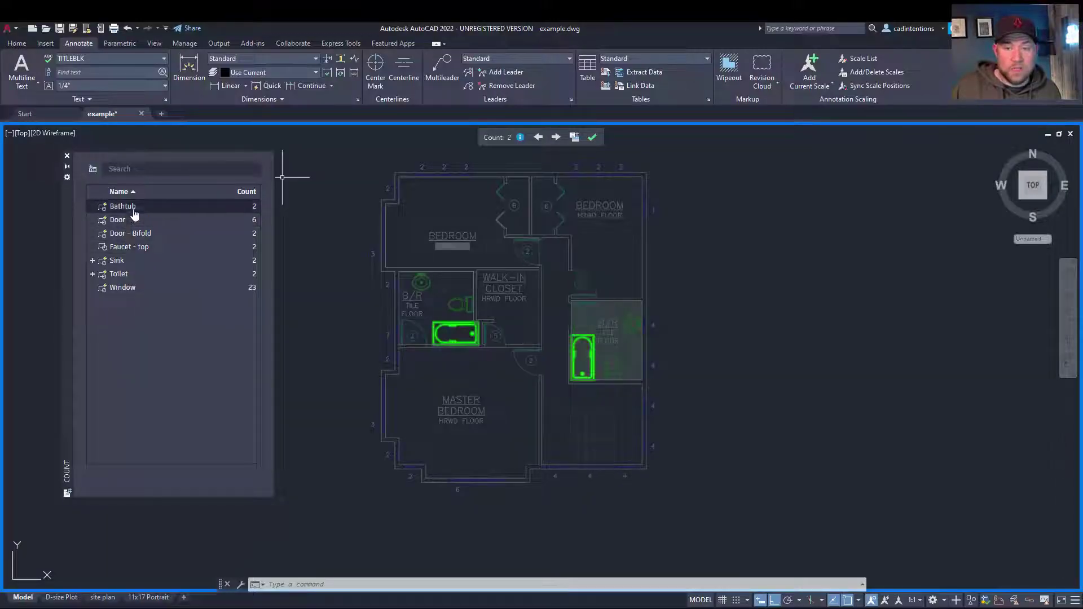
click(121, 276)
click(123, 287)
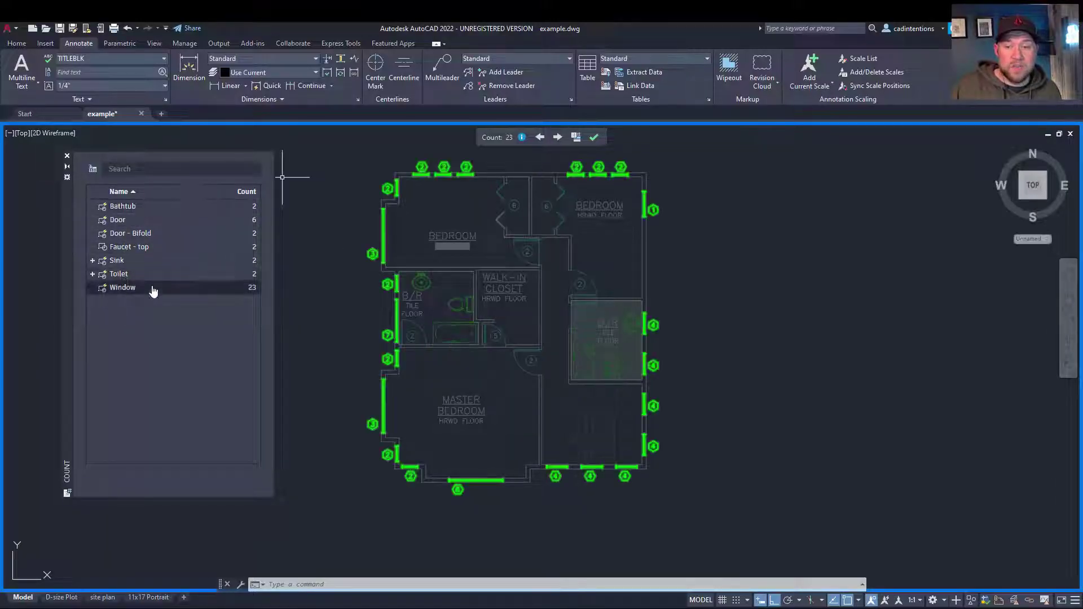
Zoom through several counted Window instances one after another, end the active count and return to the whole floor plan
click(559, 139)
click(558, 137)
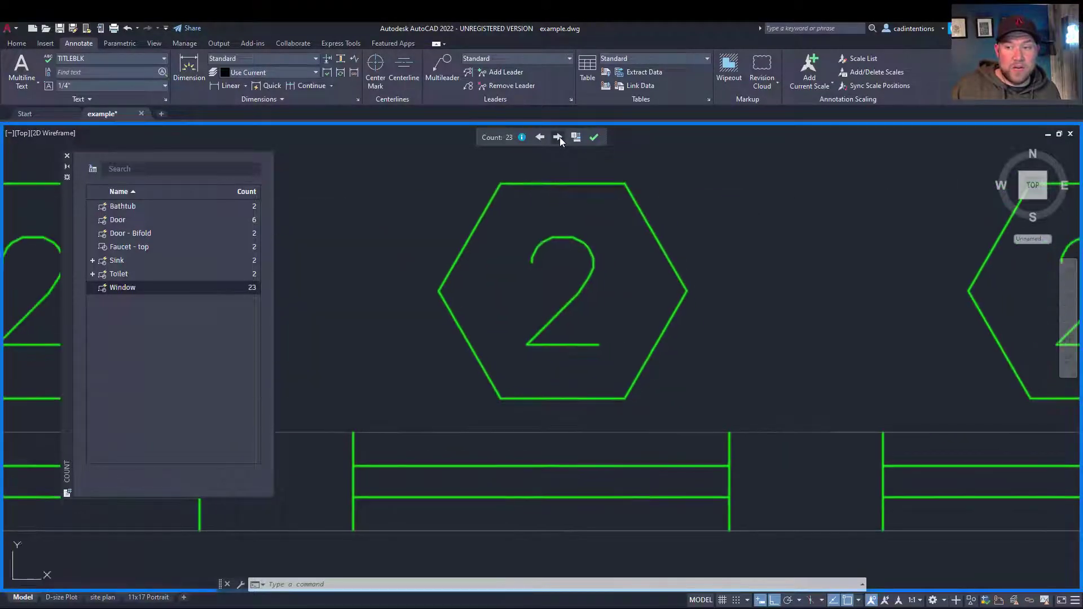
click(558, 137)
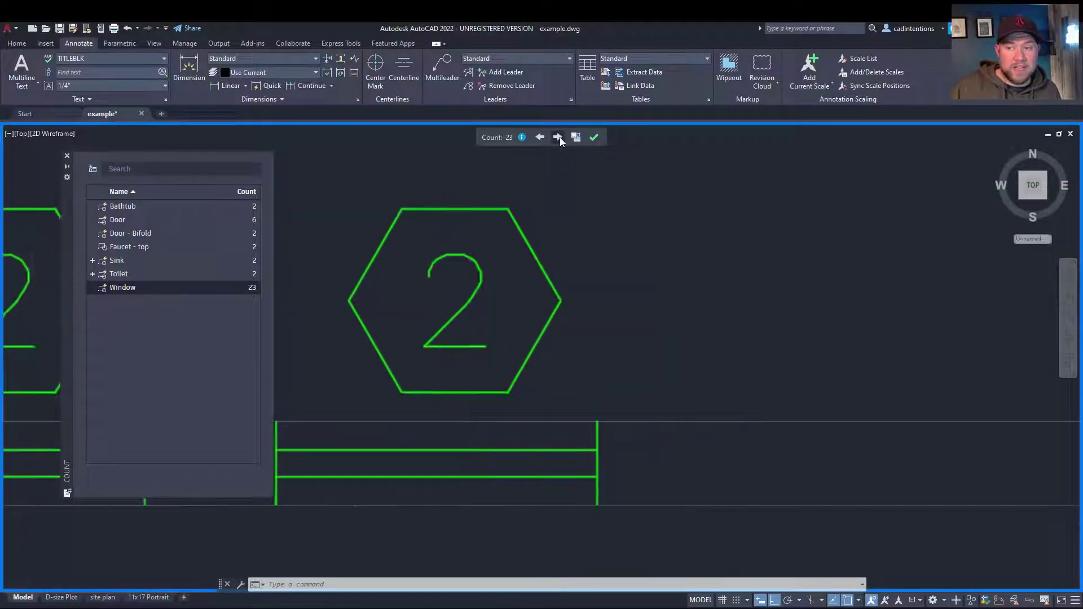
click(594, 137)
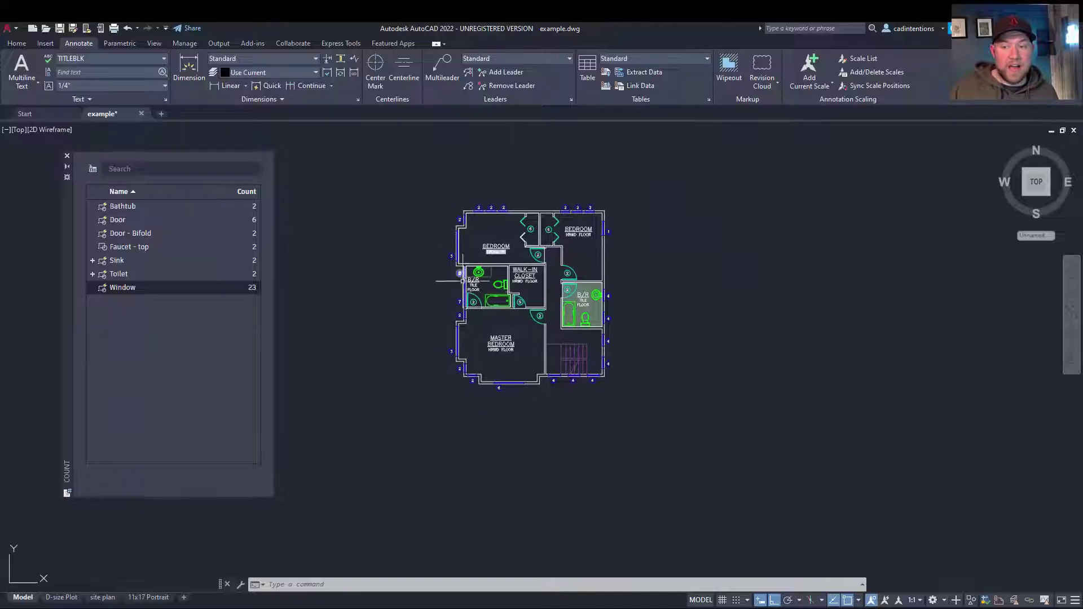
scroll(492, 260, up, 4)
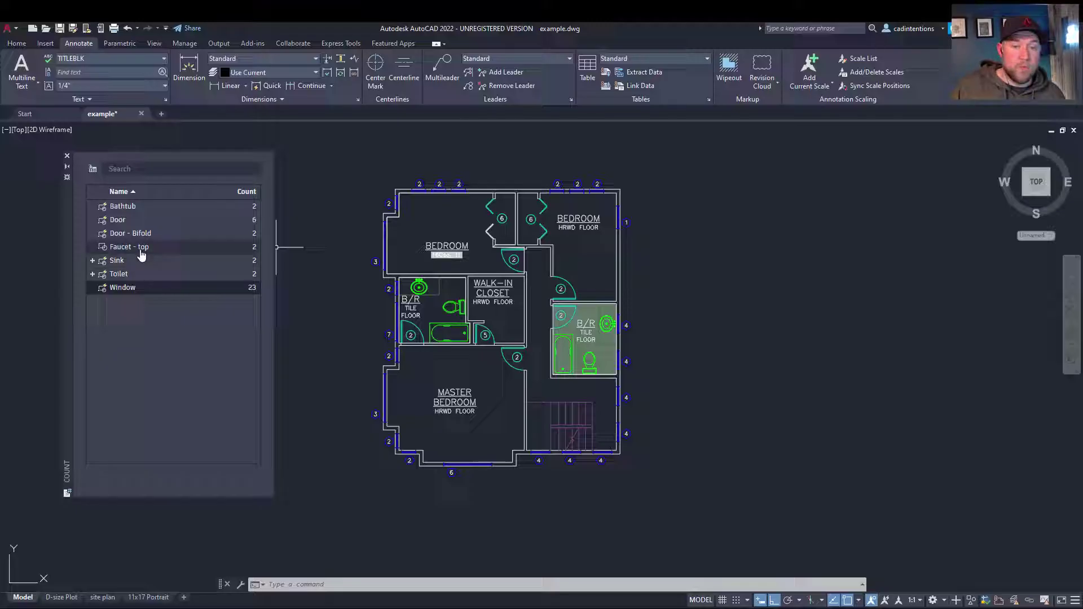
Expand the Window entry in the count list by Layer, Scale, HEIGHT and Mirror State
right_click(130, 296)
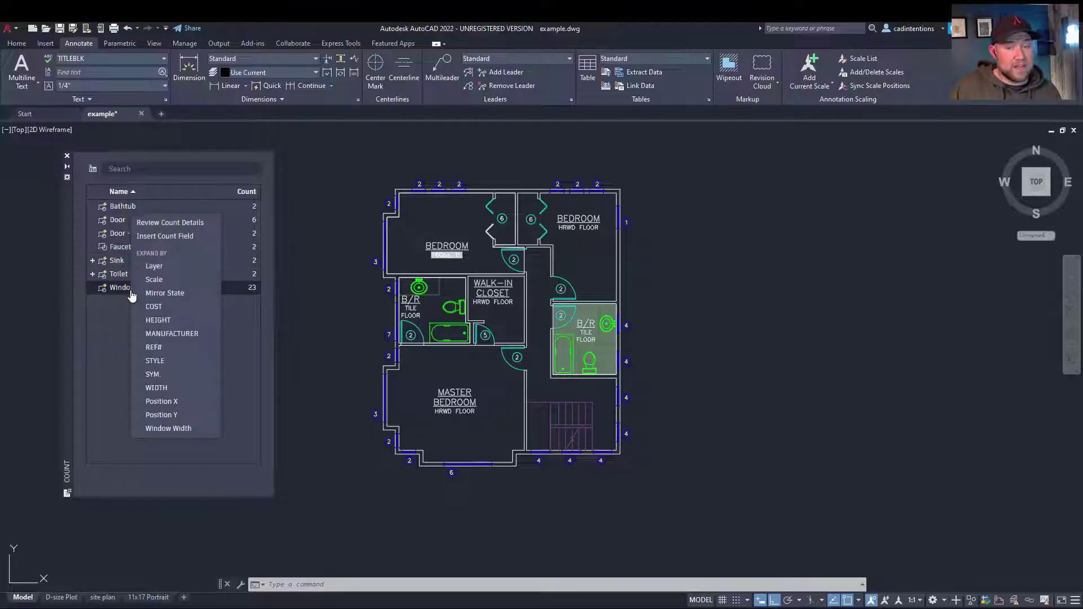
right_click(123, 293)
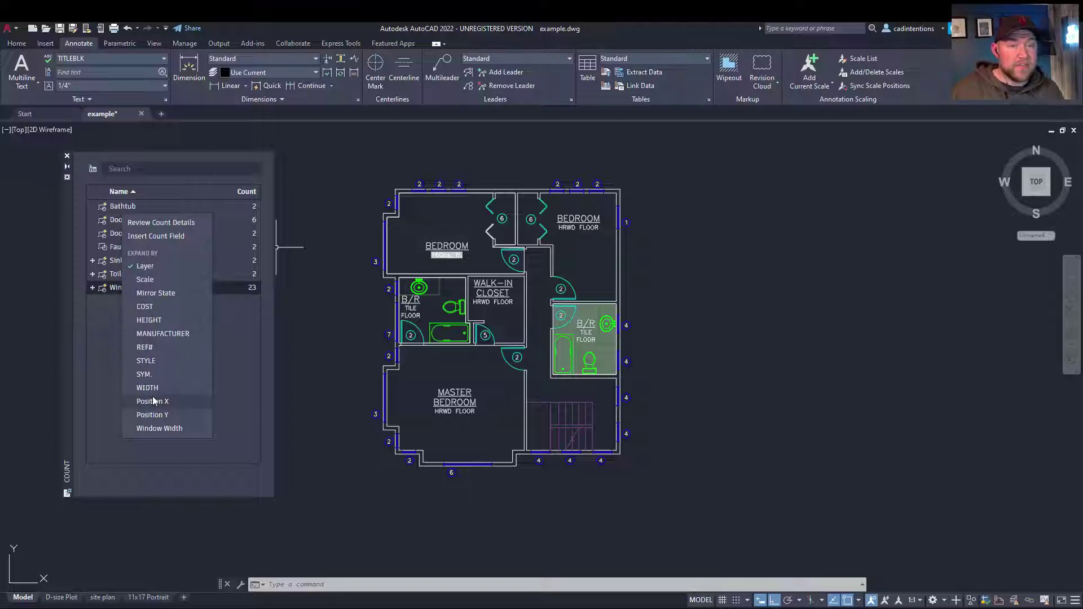
click(149, 285)
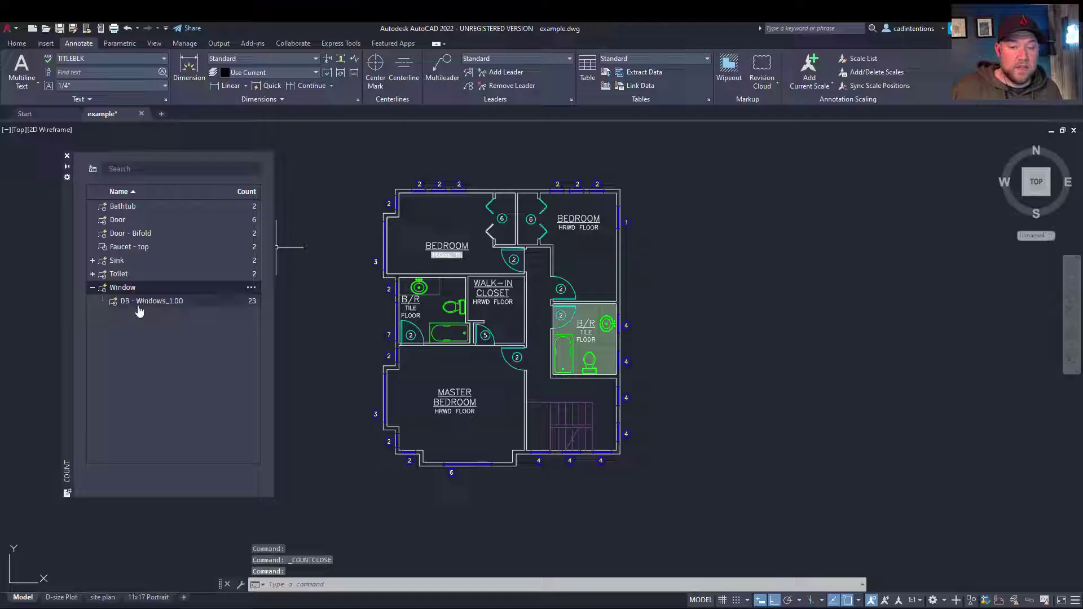
right_click(121, 287)
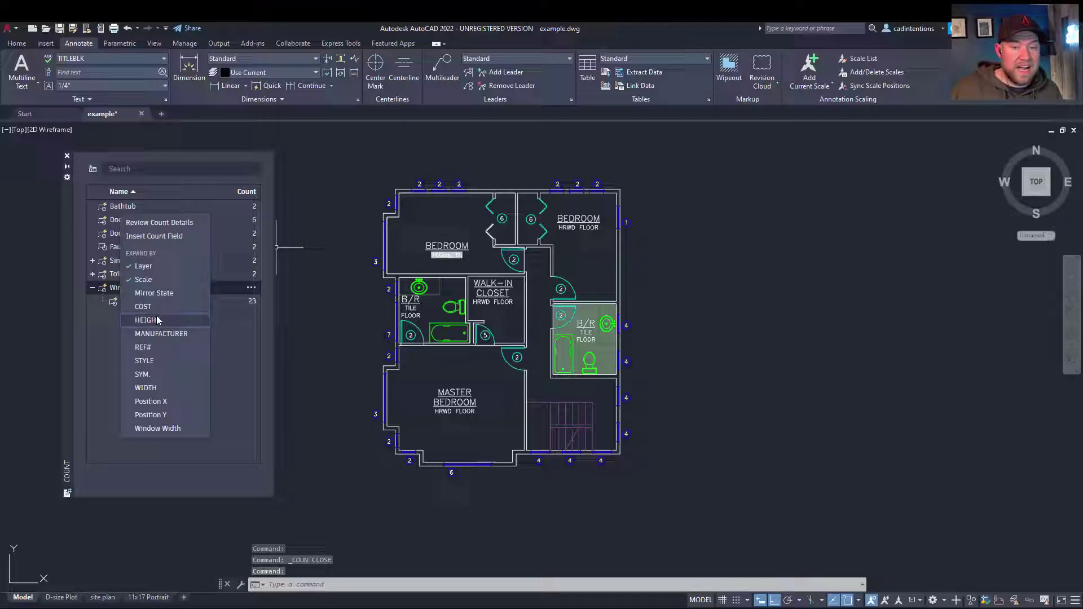
click(133, 316)
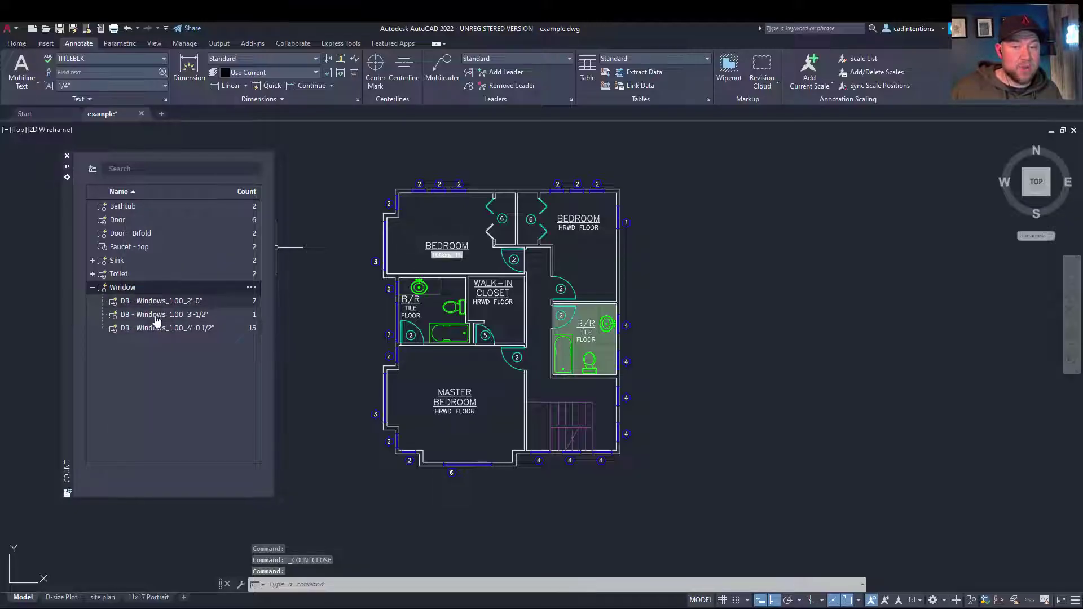
right_click(117, 289)
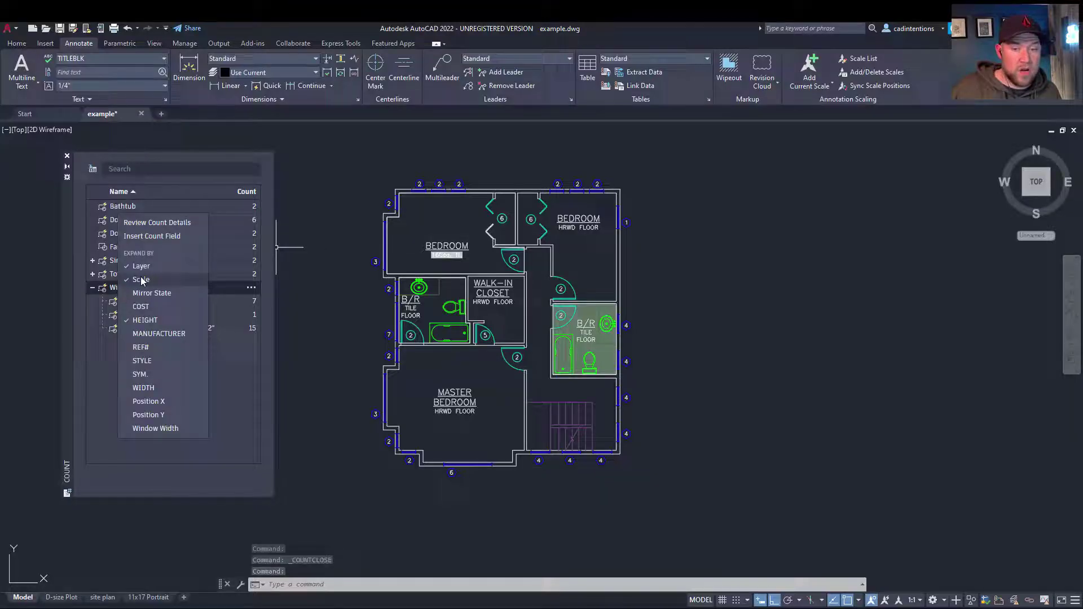
click(152, 292)
Review the count details of the Window block, zoom to its individual instances and return to the block list
right_click(131, 289)
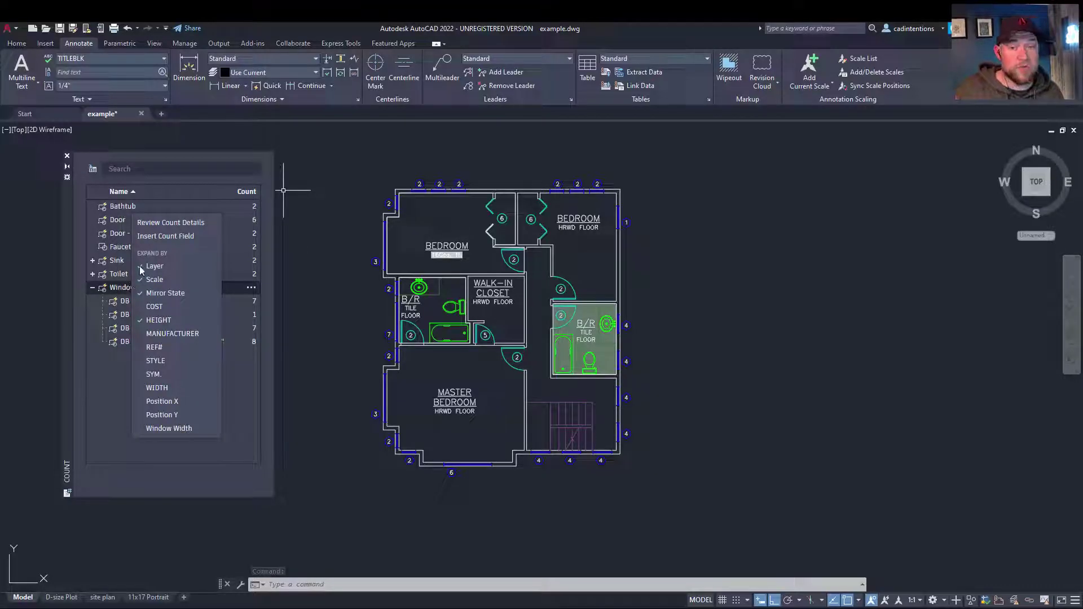
click(183, 223)
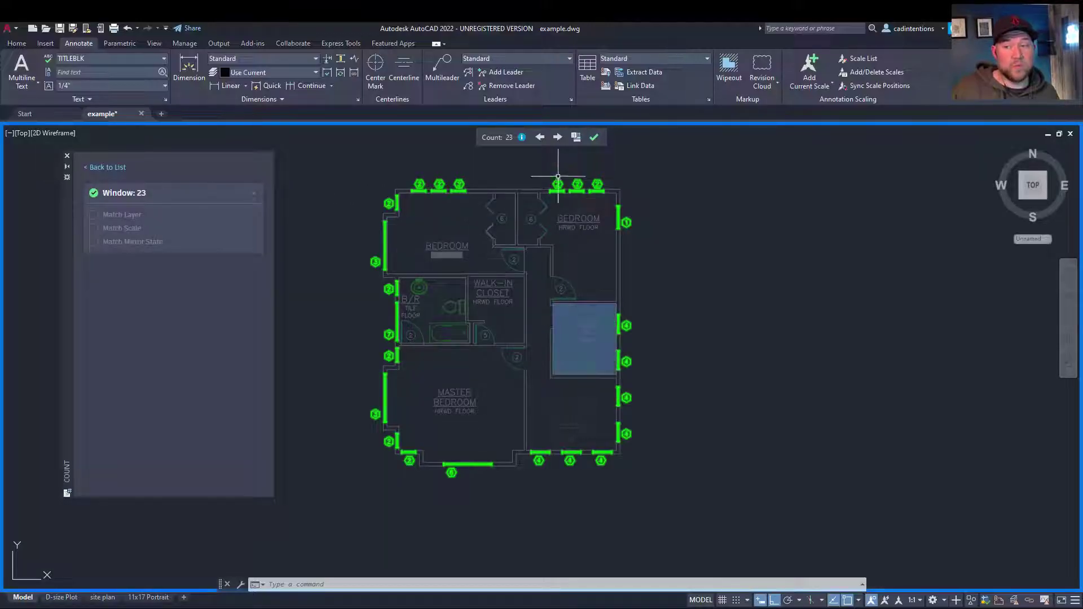
click(557, 137)
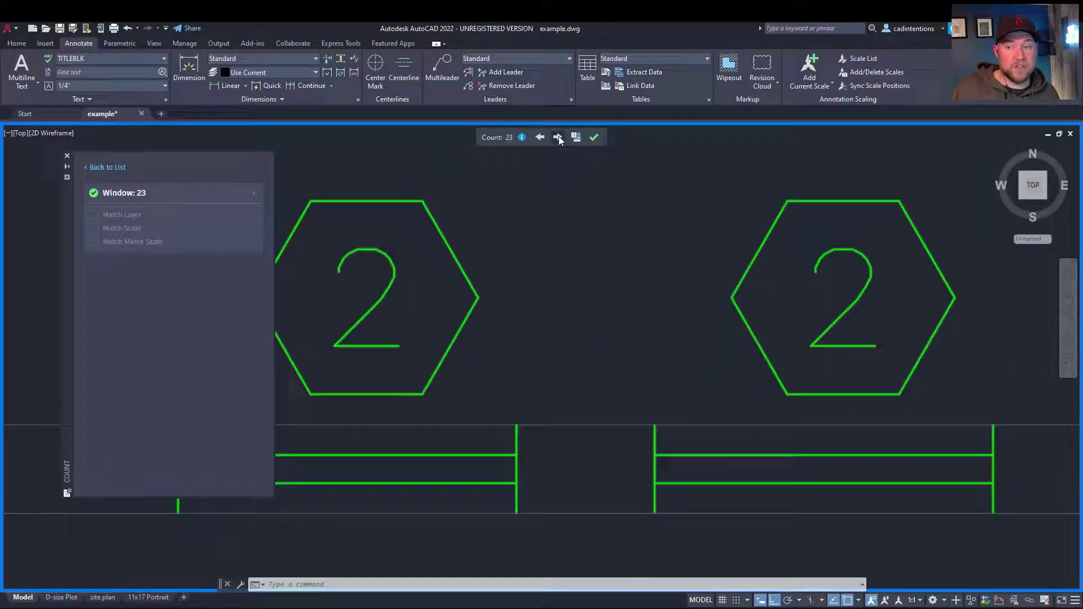
click(114, 176)
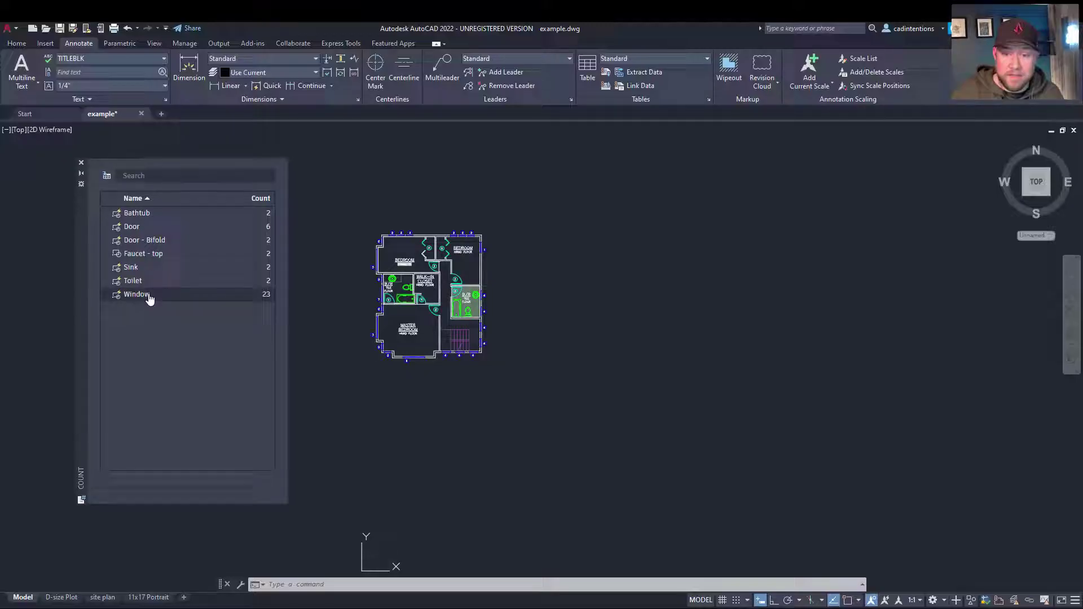
right_click(149, 298)
click(116, 364)
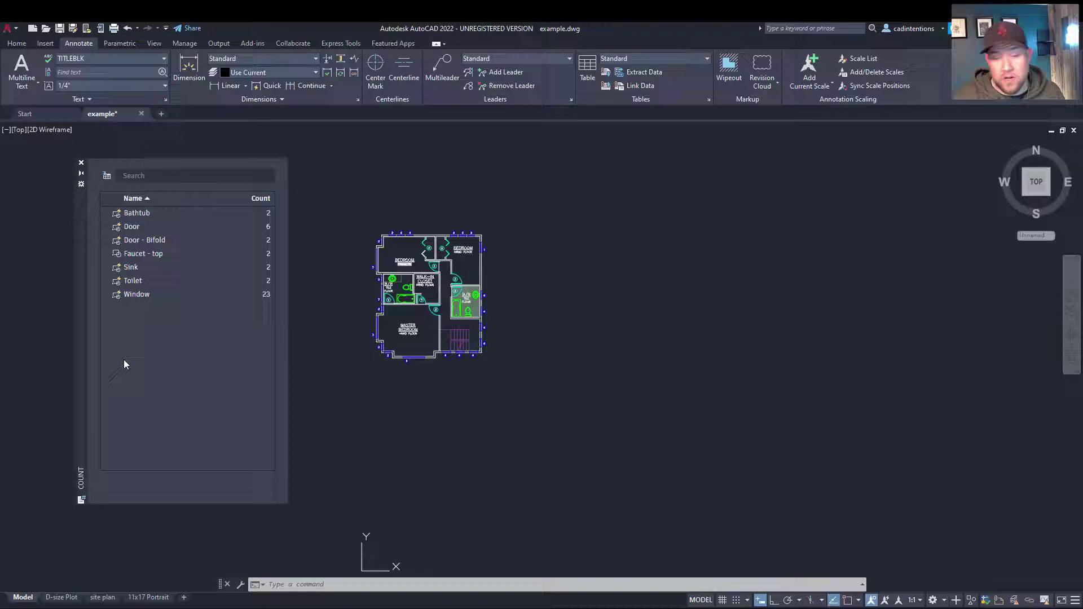
key(Escape)
key(Escape)
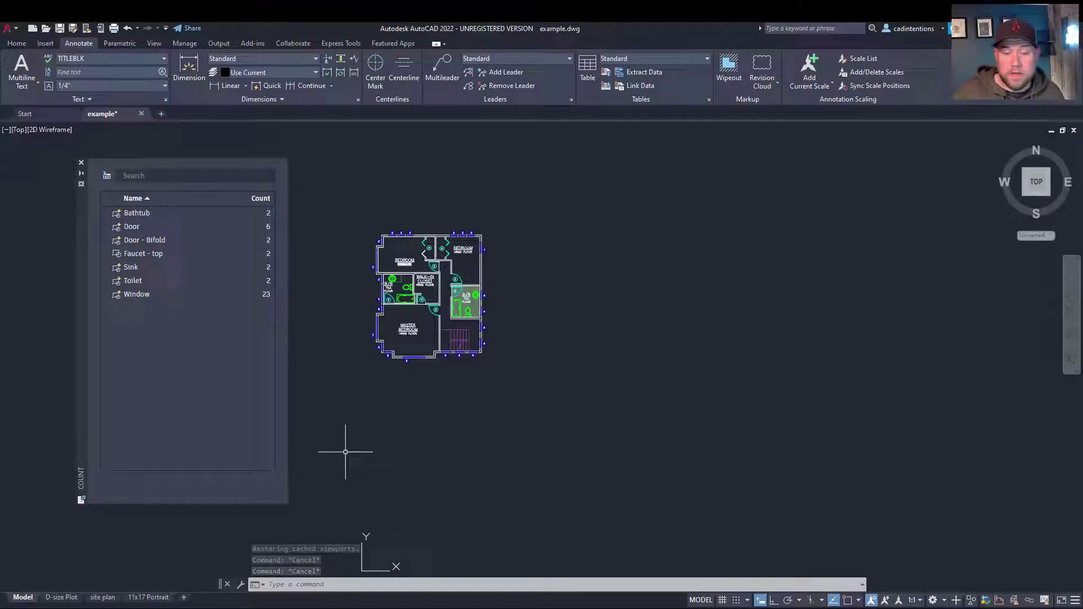
Insert a count field for the Window block on the D-size Plot layout, just below the floor plan viewport
click(62, 597)
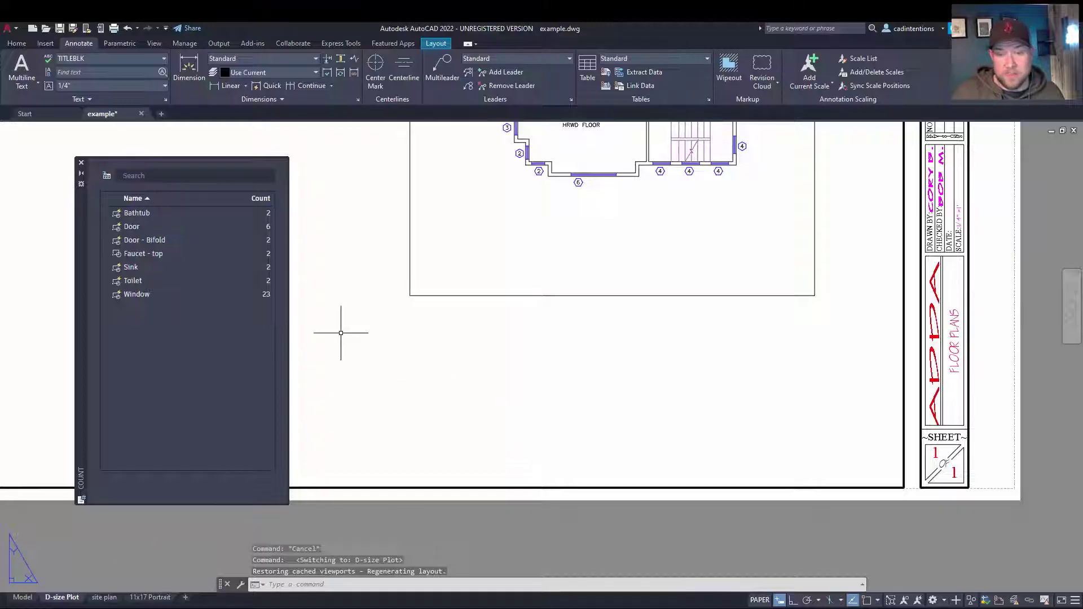
right_click(158, 297)
click(204, 243)
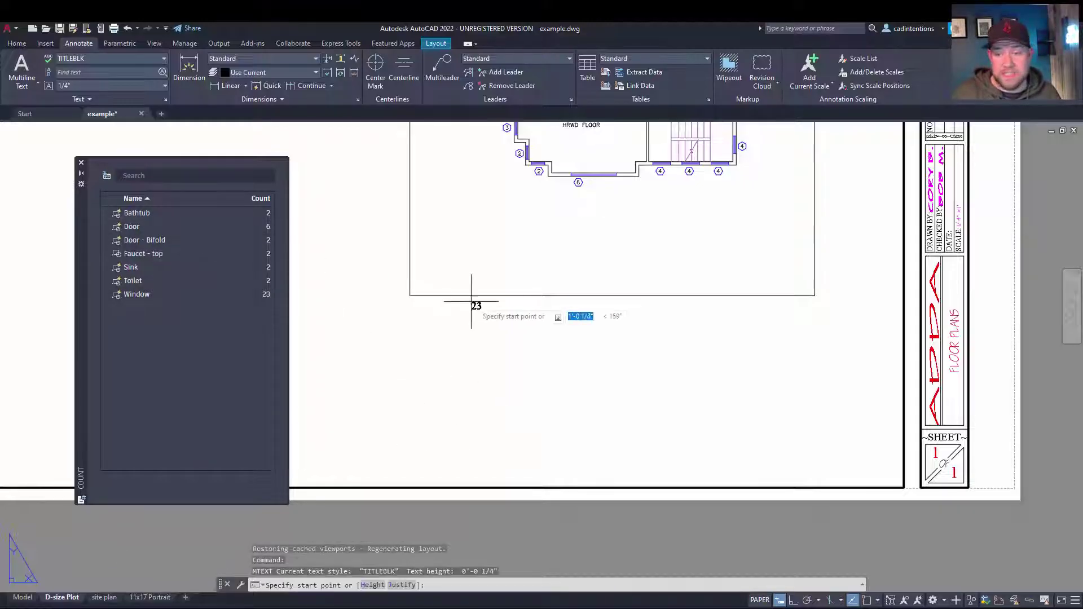
click(488, 346)
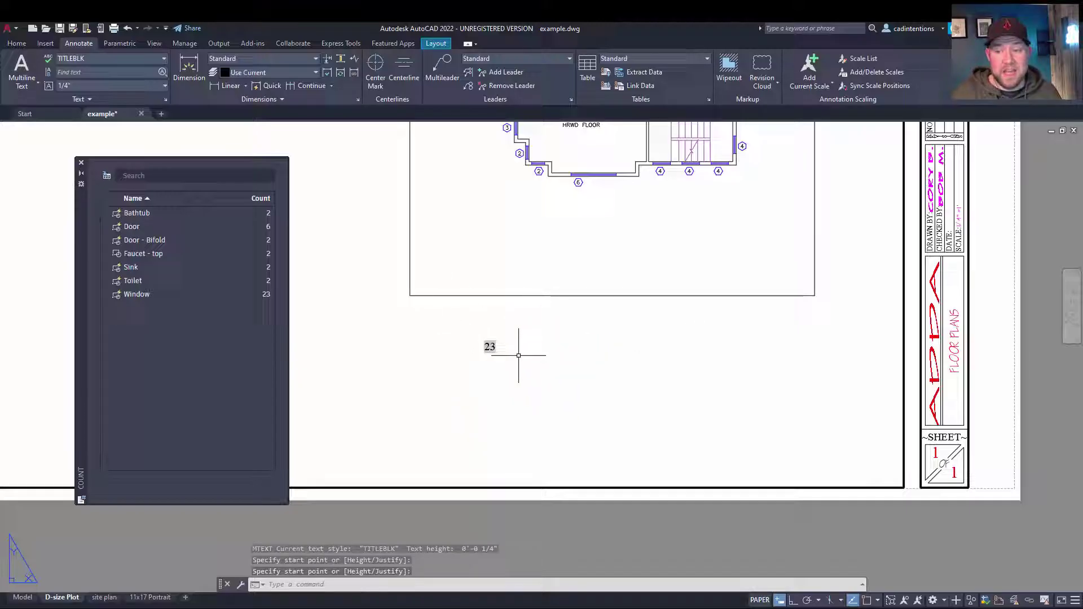
scroll(517, 357, up, 4)
key(Escape)
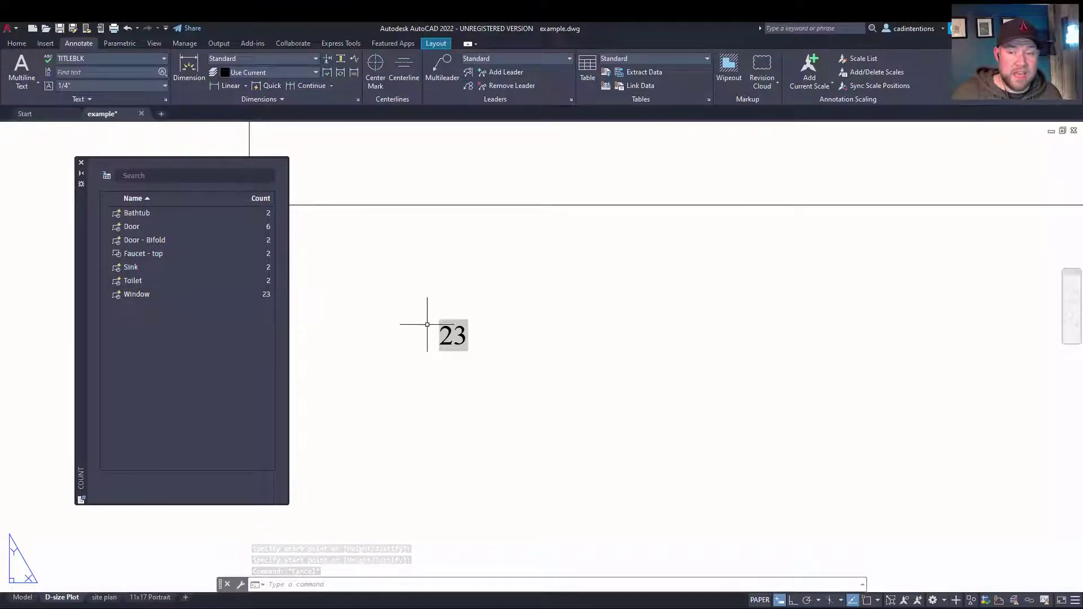
Add the text "NUMBER OF WINDOWS = " in front of the count field below the viewport
double_click(449, 334)
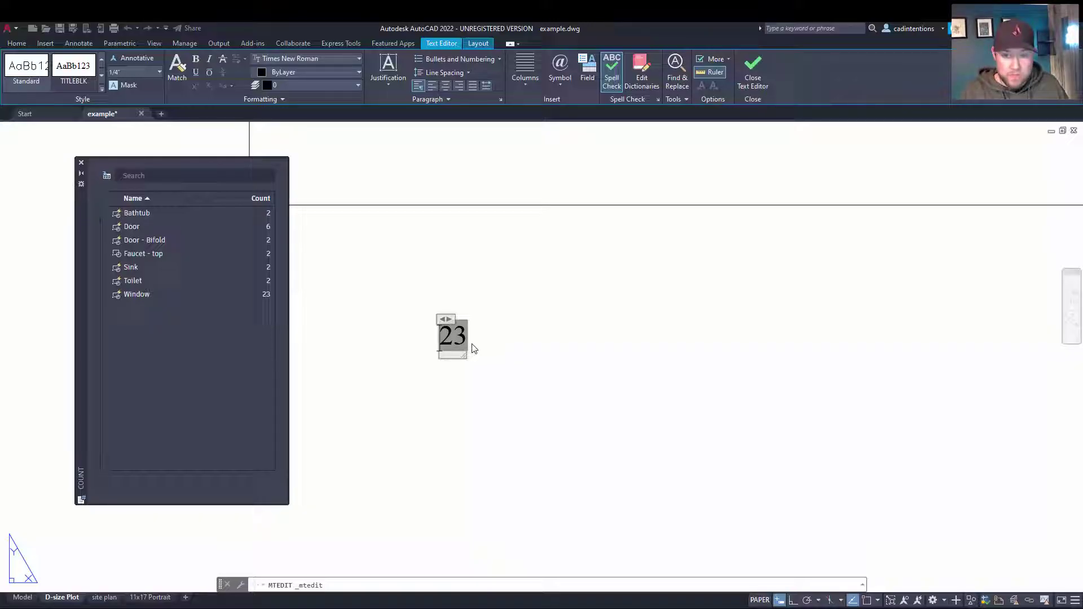
text(W)
key(BackSpace)
text(WINDO)
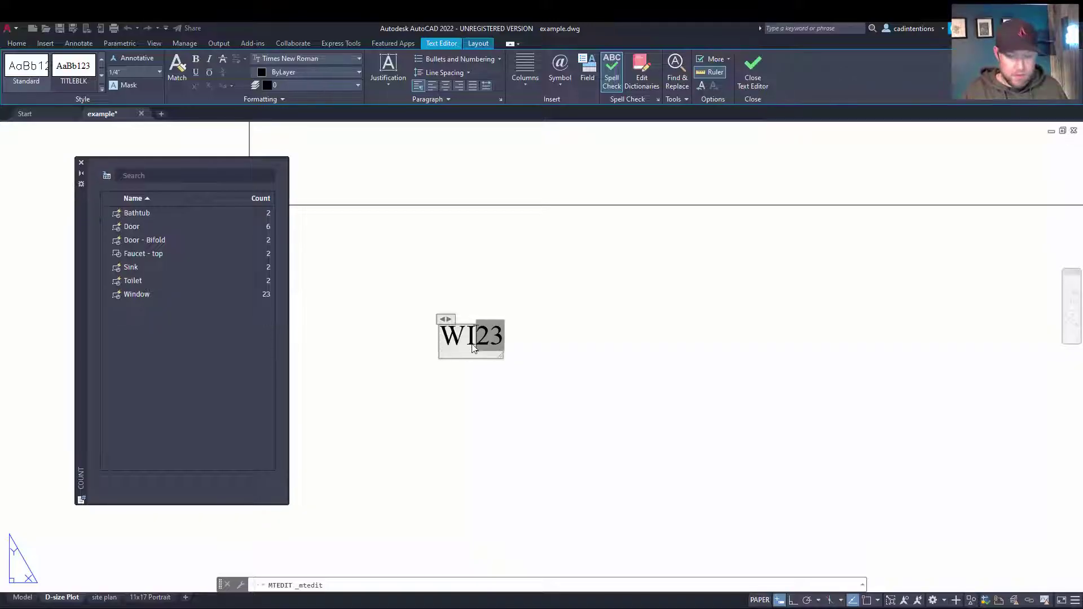
text(WS =)
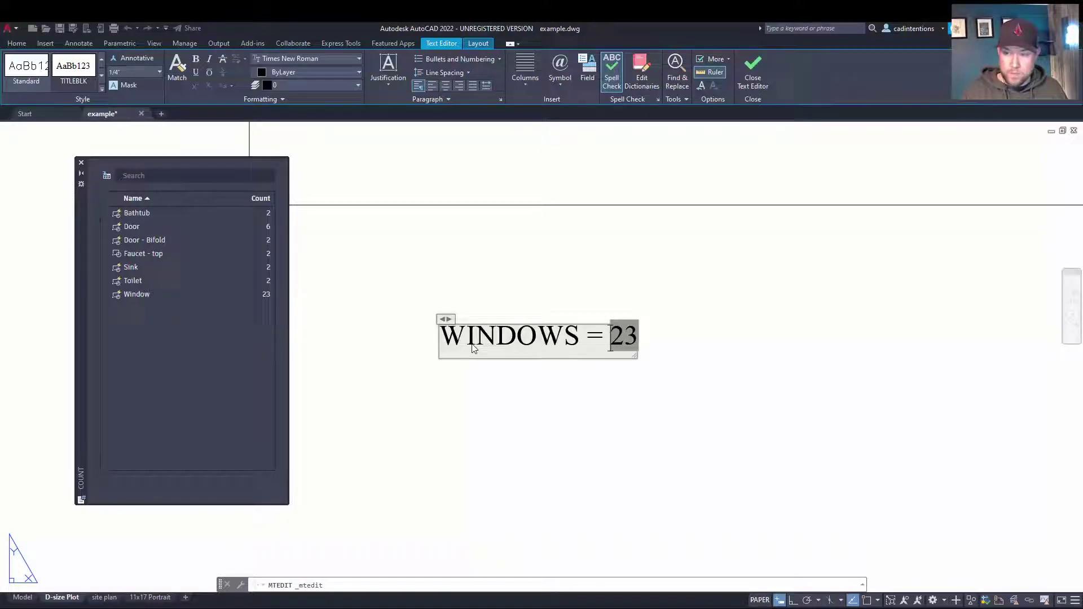
key(Home)
text(NUMBER OF)
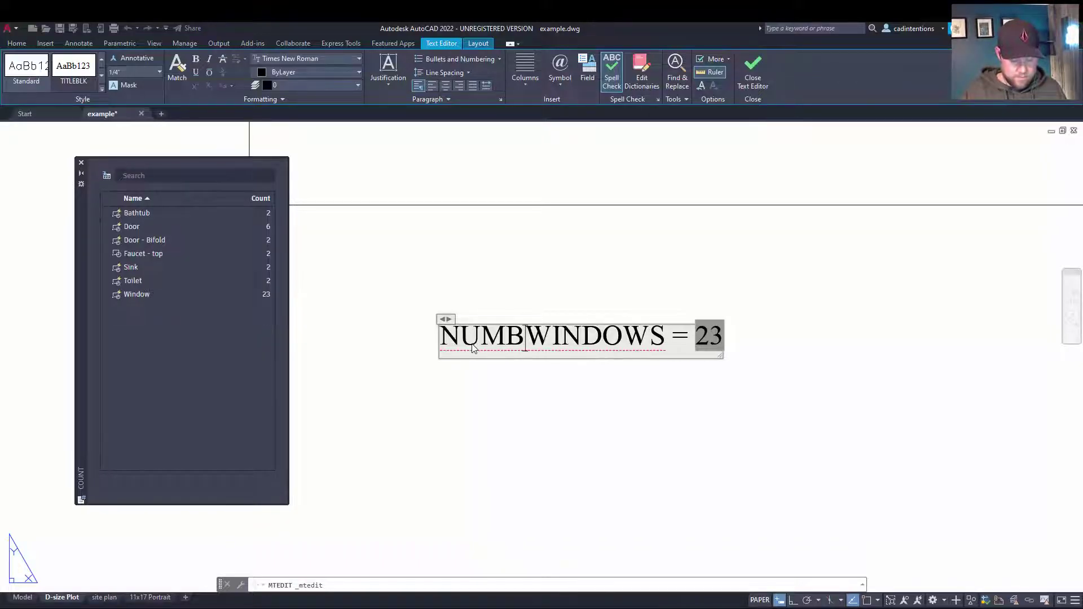
key(Escape)
key(Escape)
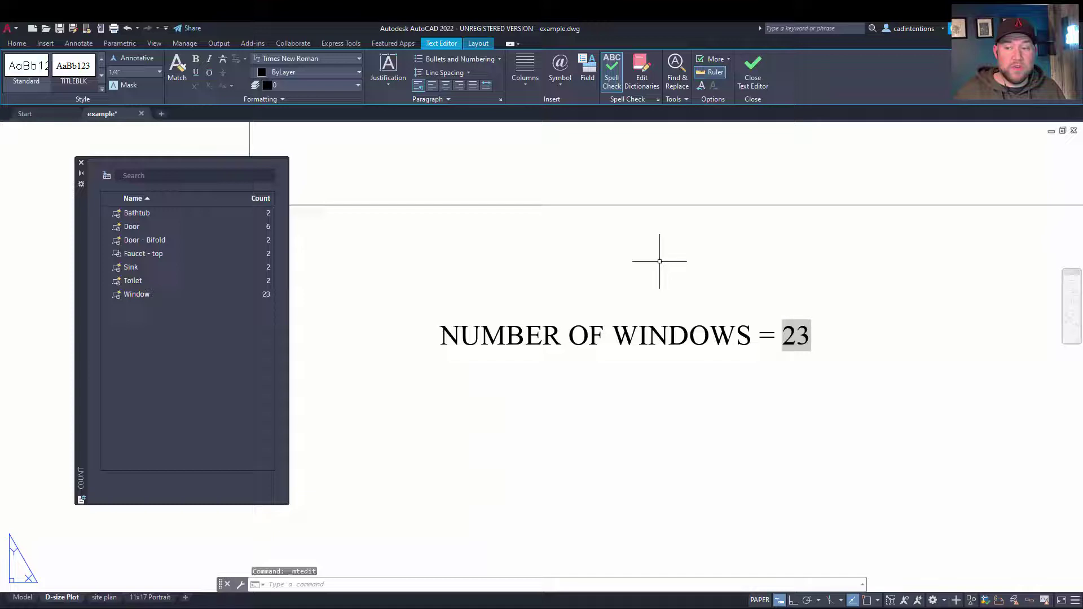
scroll(659, 292, down, 4)
mouse_move(659, 293)
middle_down()
mouse_move(643, 342)
mouse_move(624, 360)
middle_up()
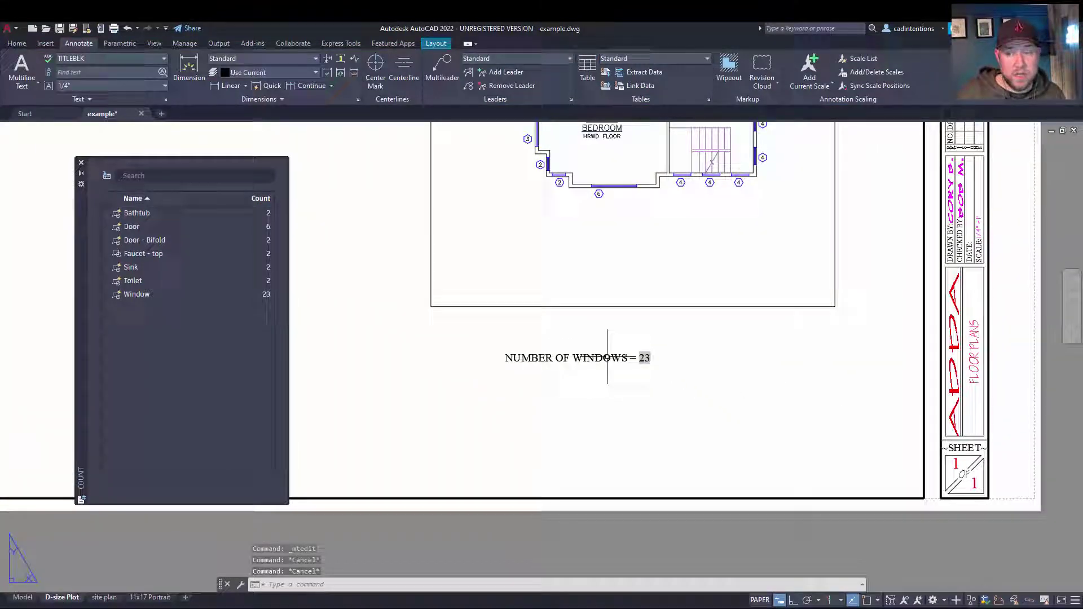
Activate the floor plan viewport and delete the window in the wall below the Master Bedroom label
scroll(598, 359, up, 2)
scroll(671, 344, down, 4)
middle_drag(660, 292, 552, 306)
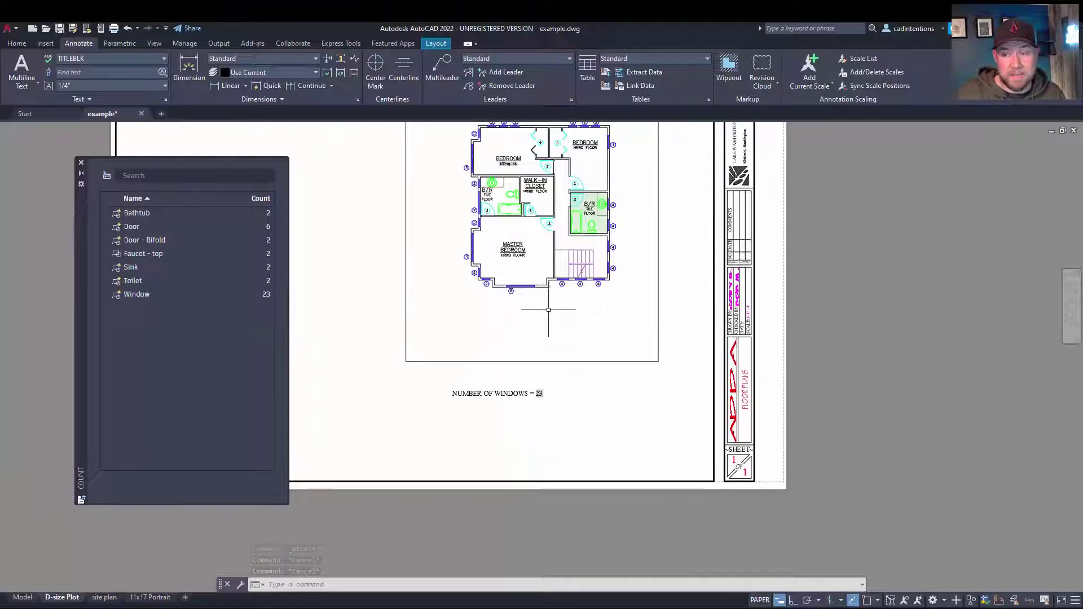
scroll(541, 310, up, 2)
double_click(527, 311)
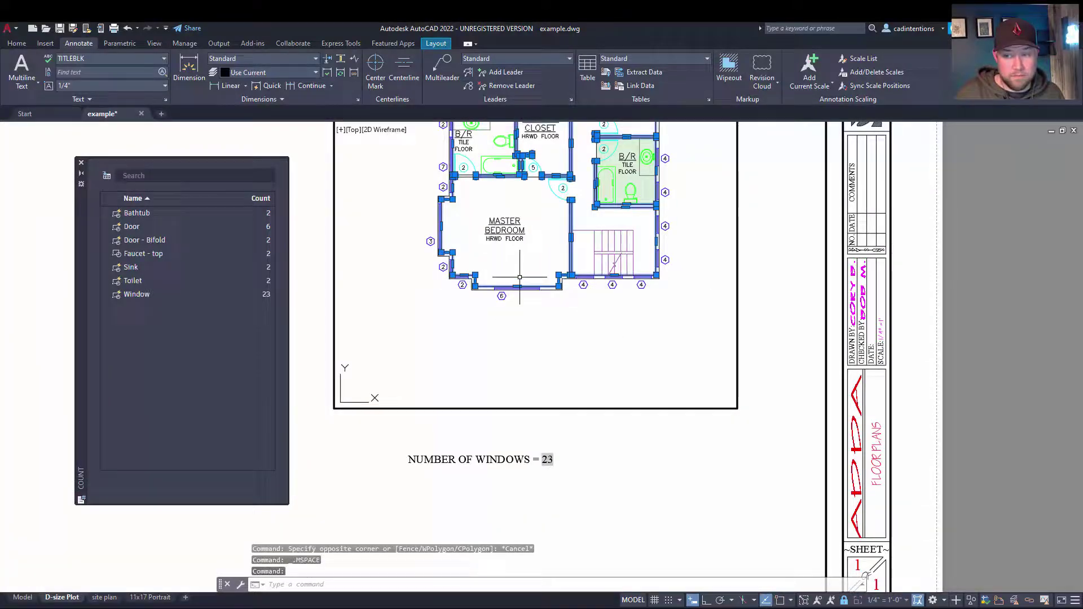
key(Escape)
click(502, 288)
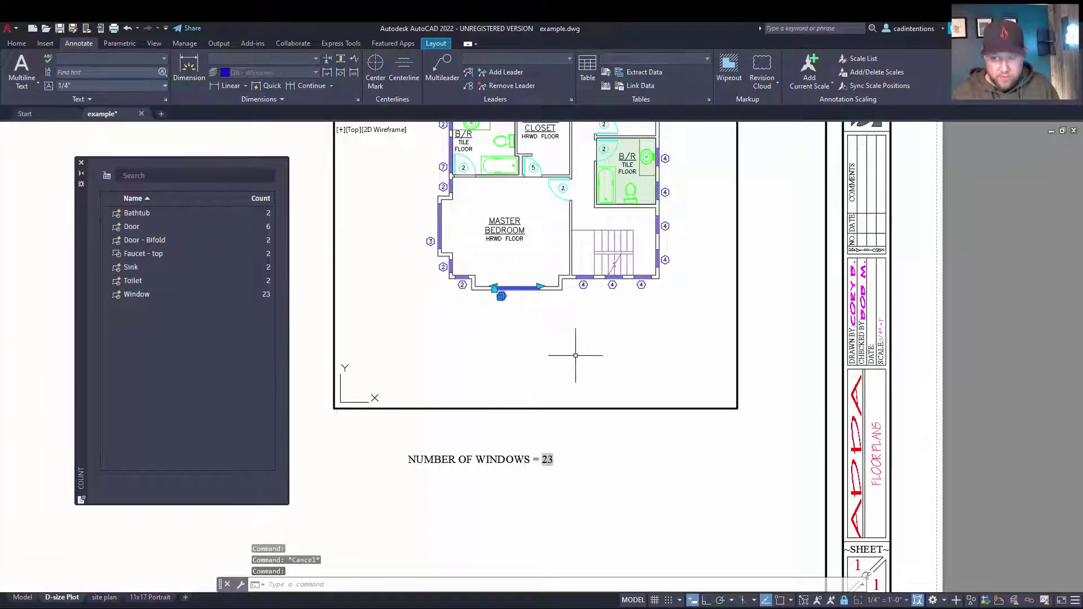
key(Delete)
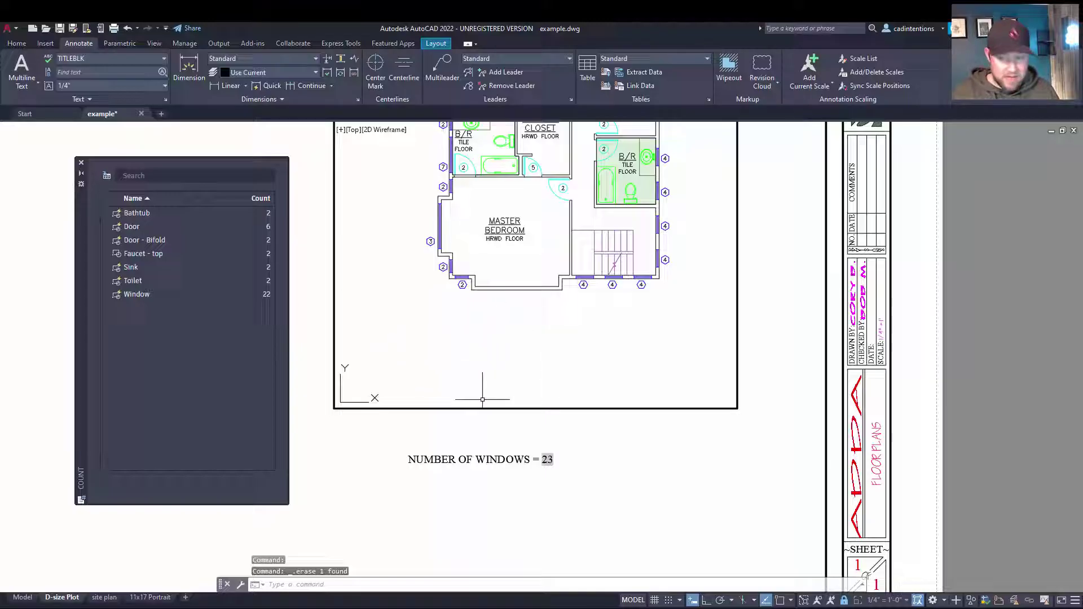
Return to paper space and regenerate the layout to update the window count field
double_click(453, 431)
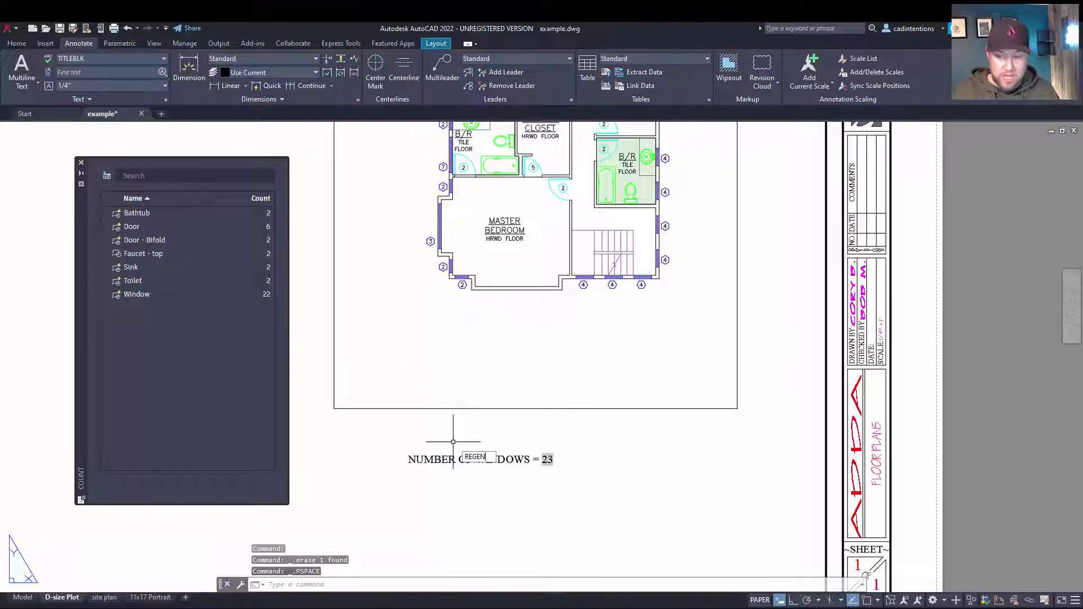
text(REGEN)
key(Return)
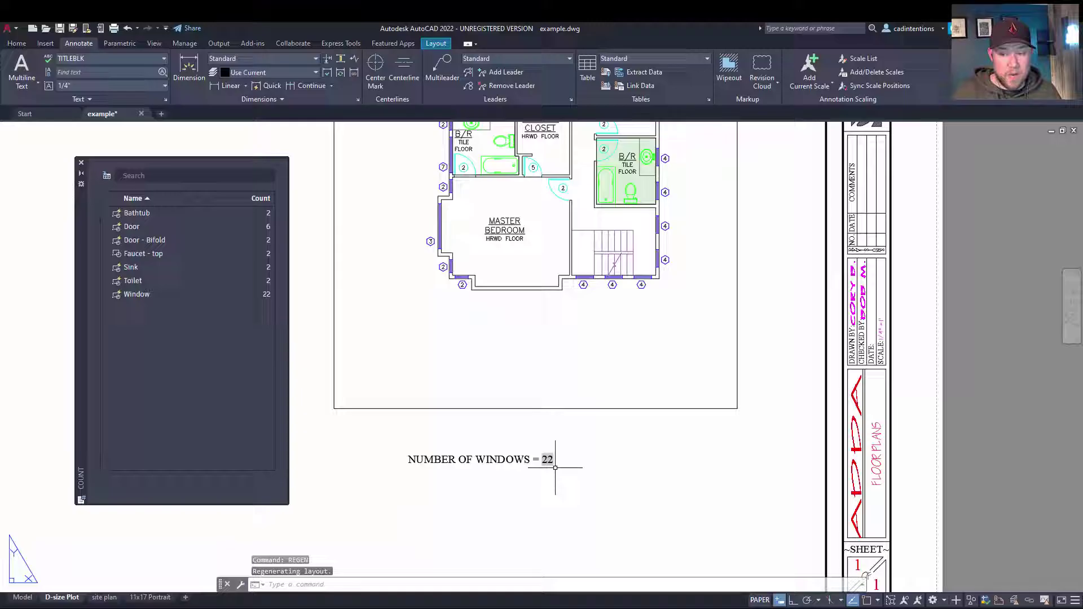
Undo the deletion of the Master Bedroom window
text(u)
key(Return)
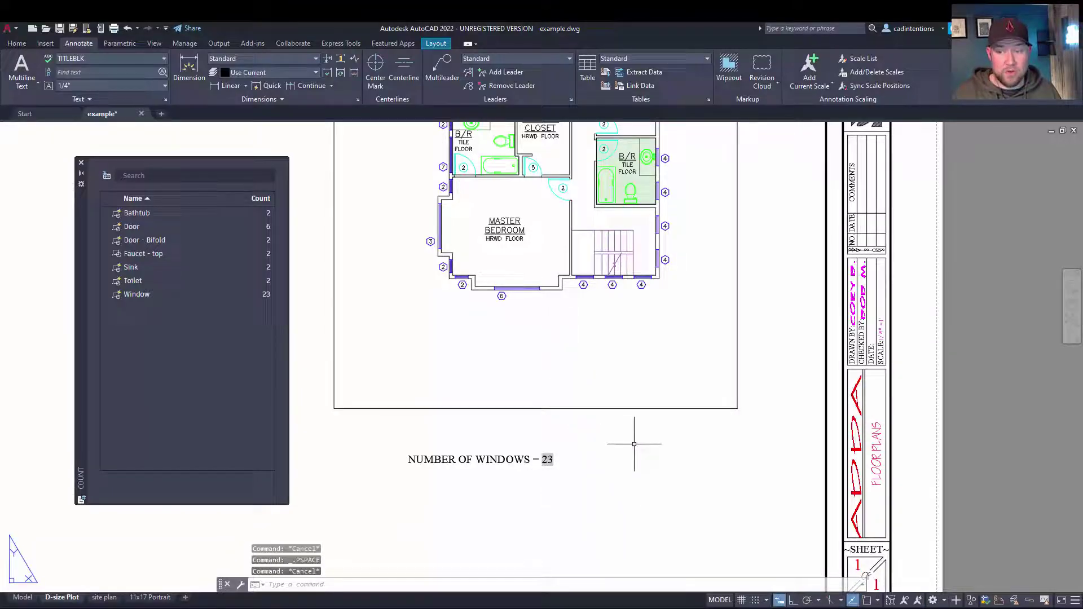
key(Escape)
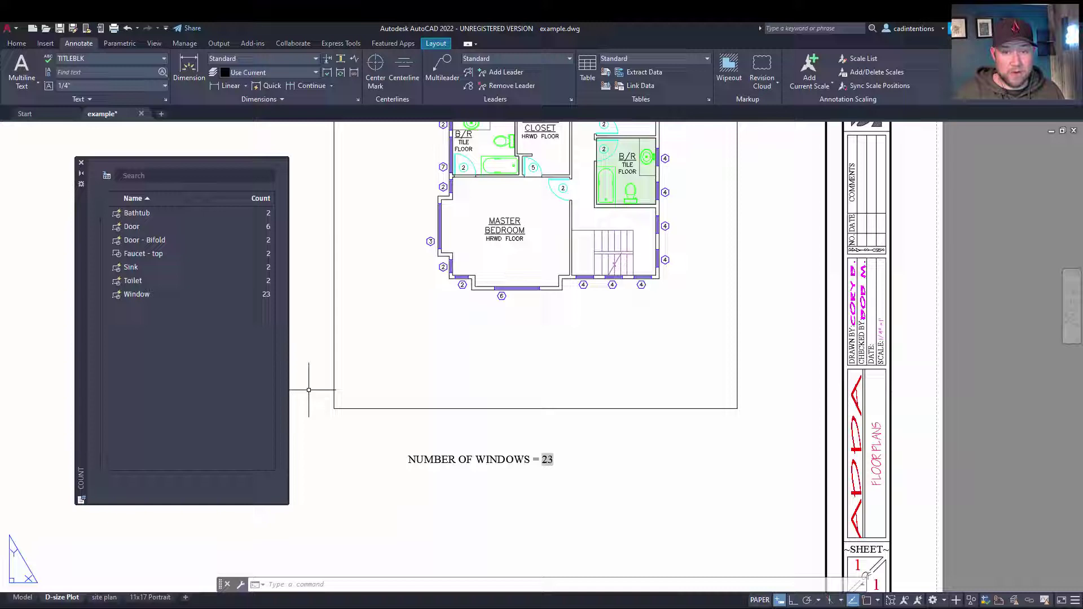
Insert a count table of all blocks with COUNTTABLE in the empty sheet area left of the floor plan viewport
middle_drag(353, 355, 528, 379)
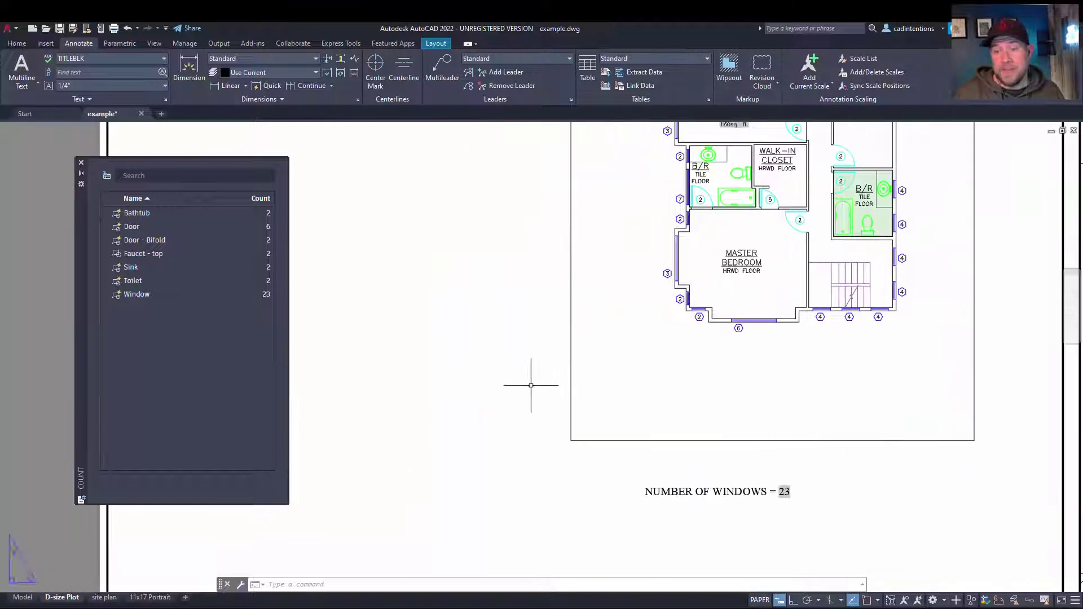
scroll(491, 387, down, 3)
key(Escape)
key(Escape)
key(Escape)
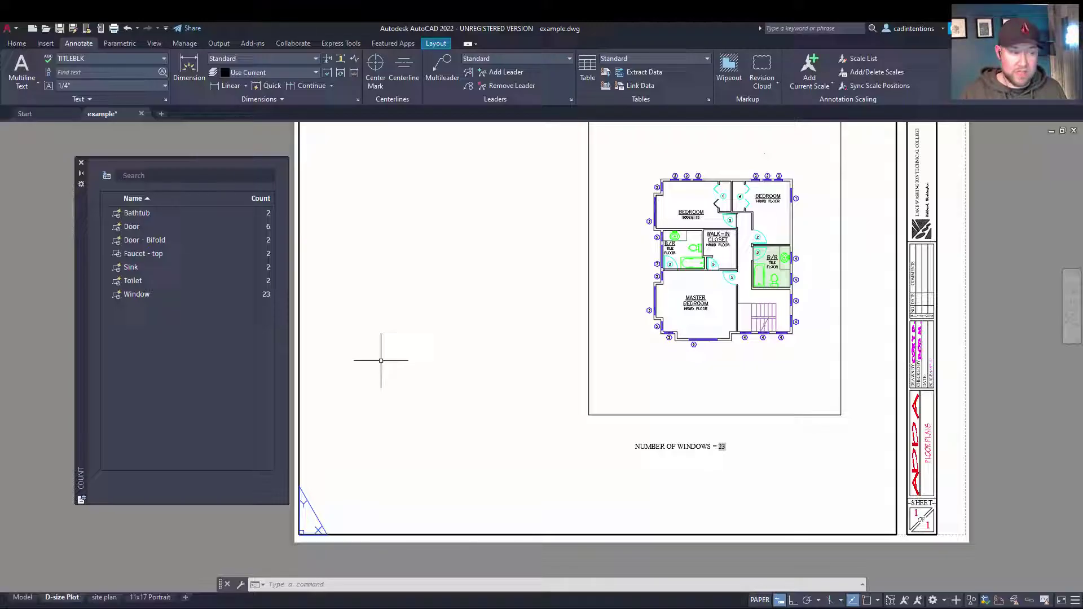
text(c)
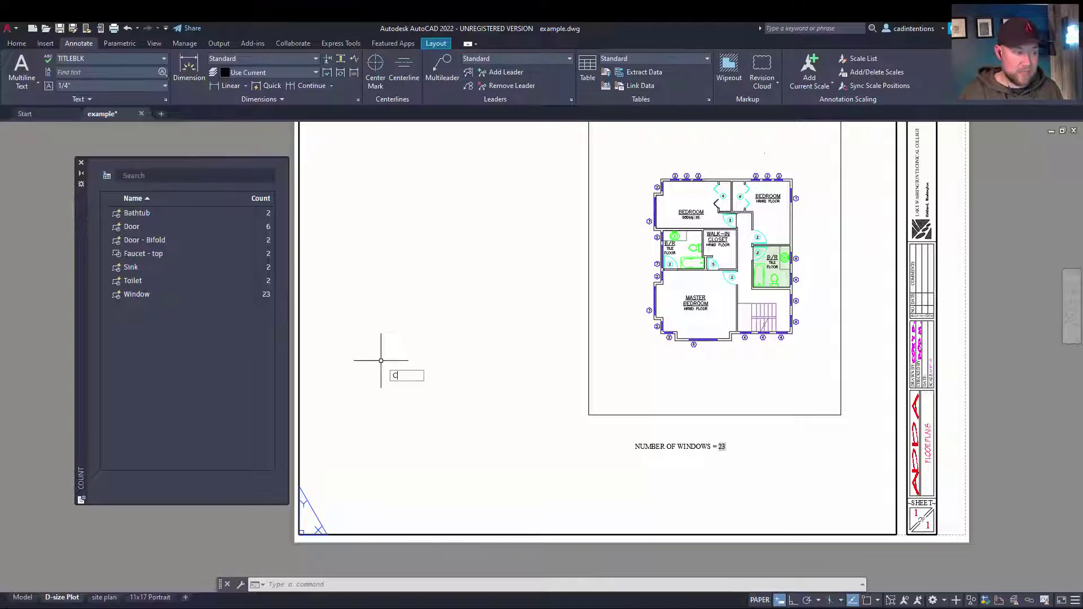
text(ount)
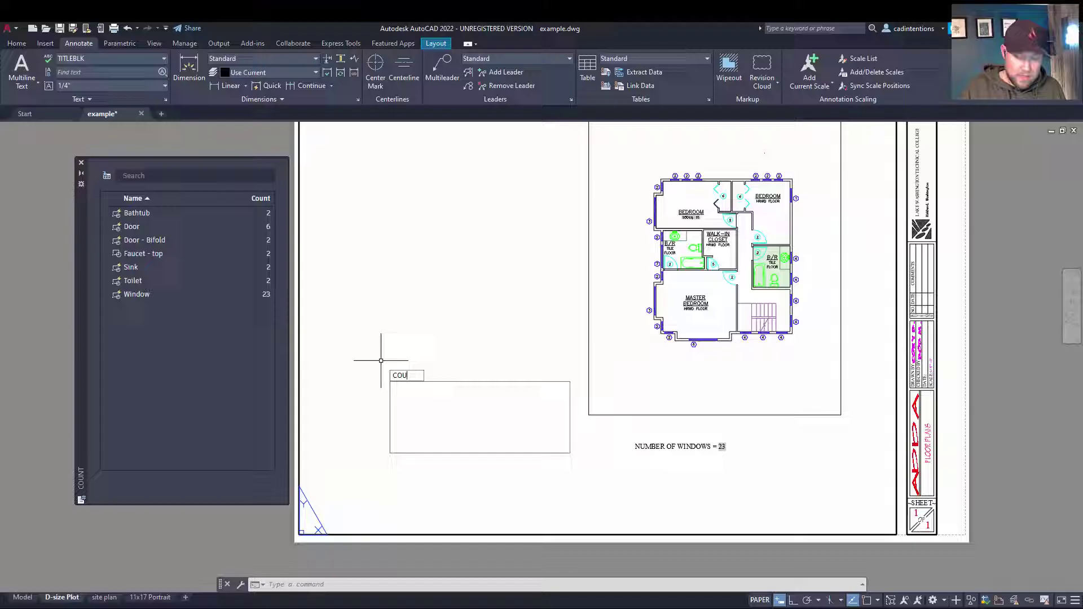
text(table)
key(Return)
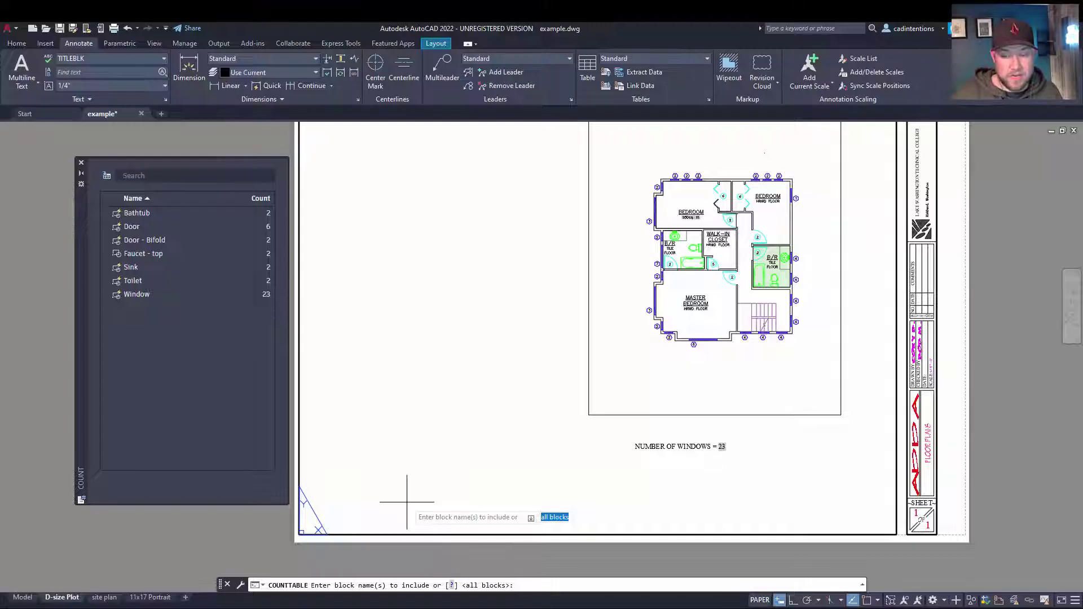
key(Return)
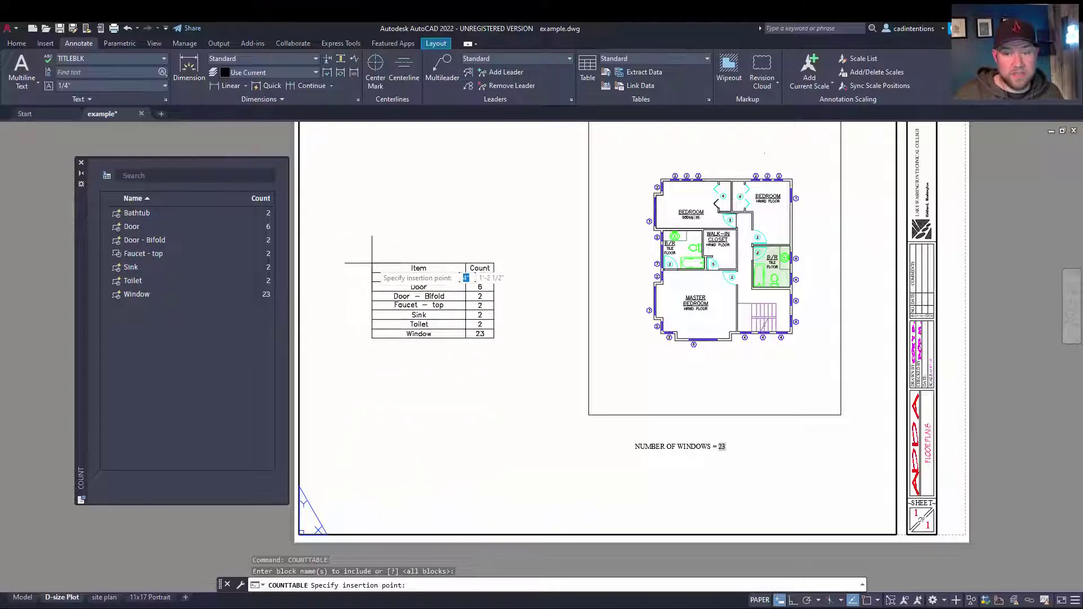
click(375, 246)
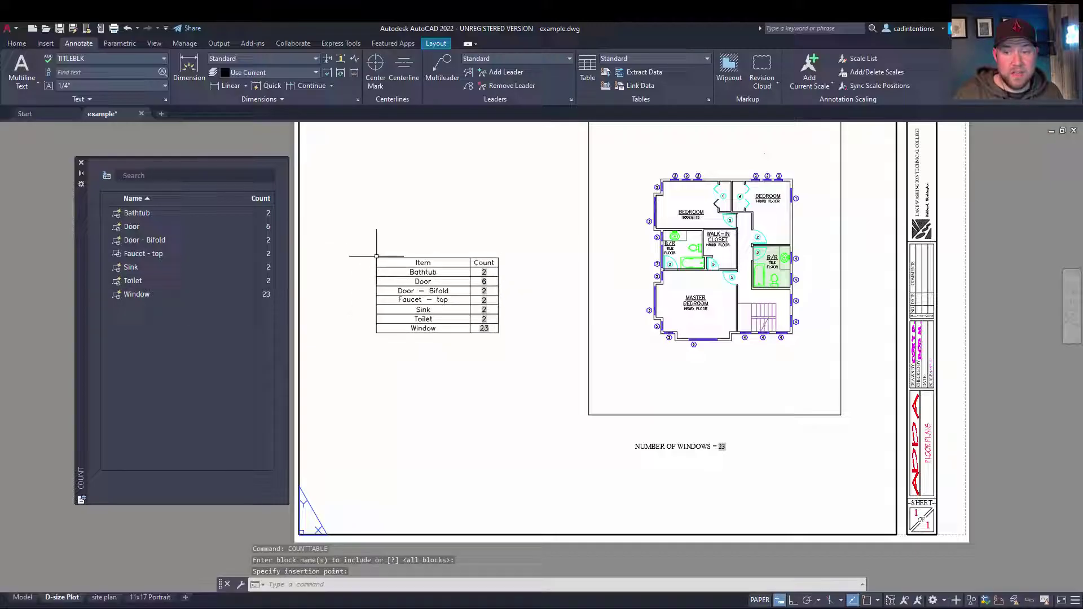
scroll(454, 279, up, 2)
key(Escape)
middle_drag(445, 279, 488, 305)
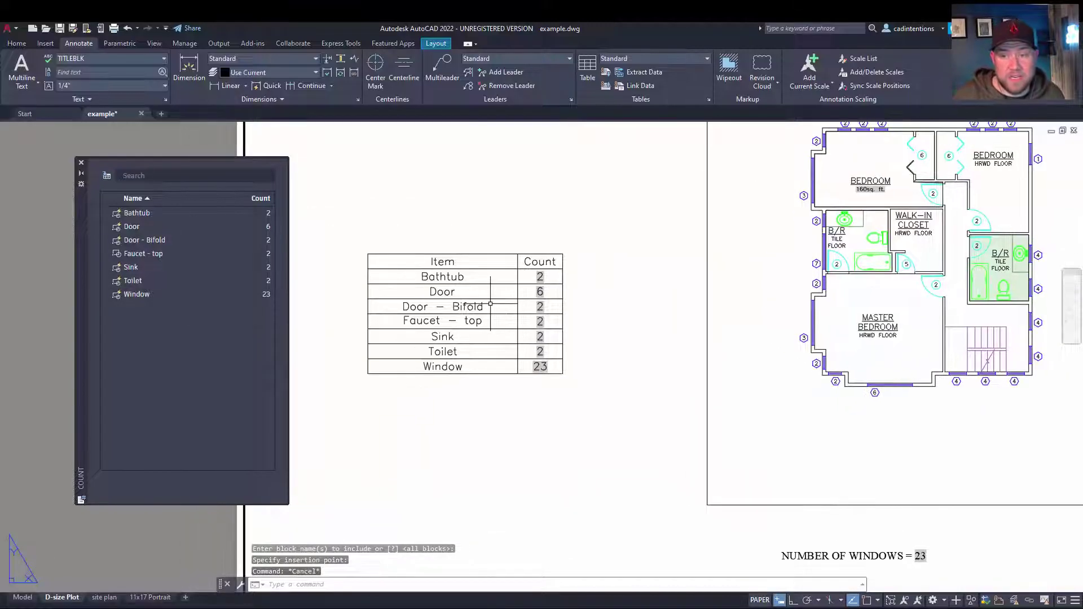
click(466, 262)
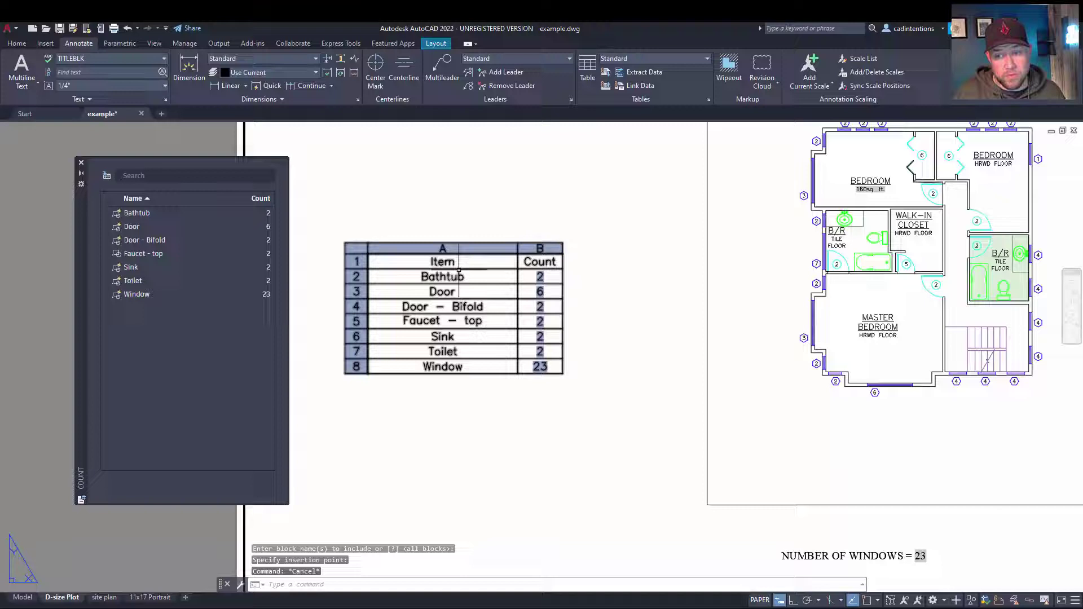
key(Escape)
click(517, 268)
key(Escape)
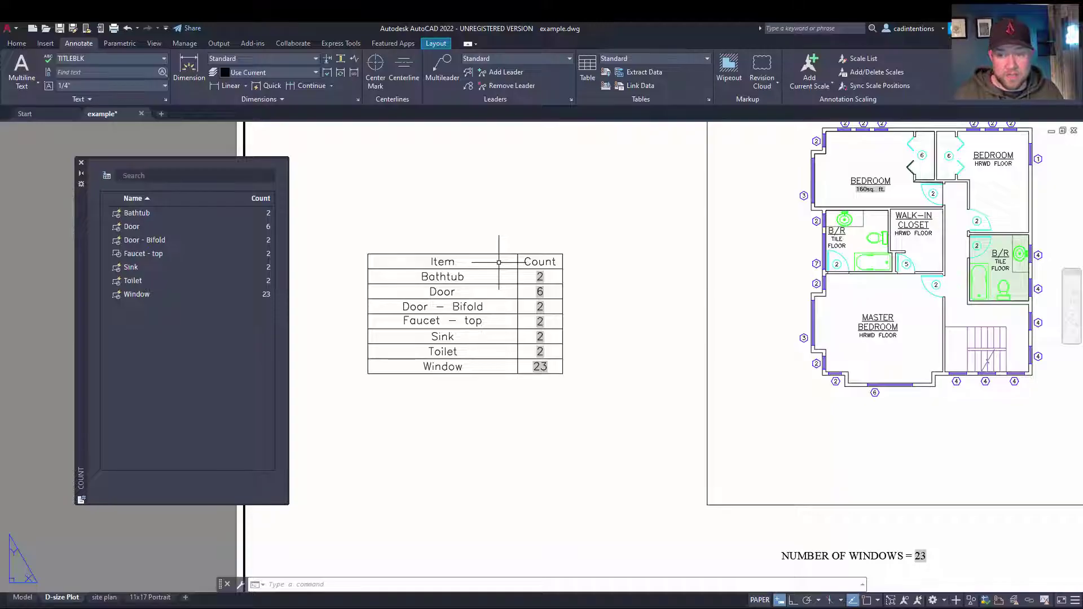
Insert a column to the right of the Count column in the table and title it "Cost"
click(544, 261)
right_click(559, 264)
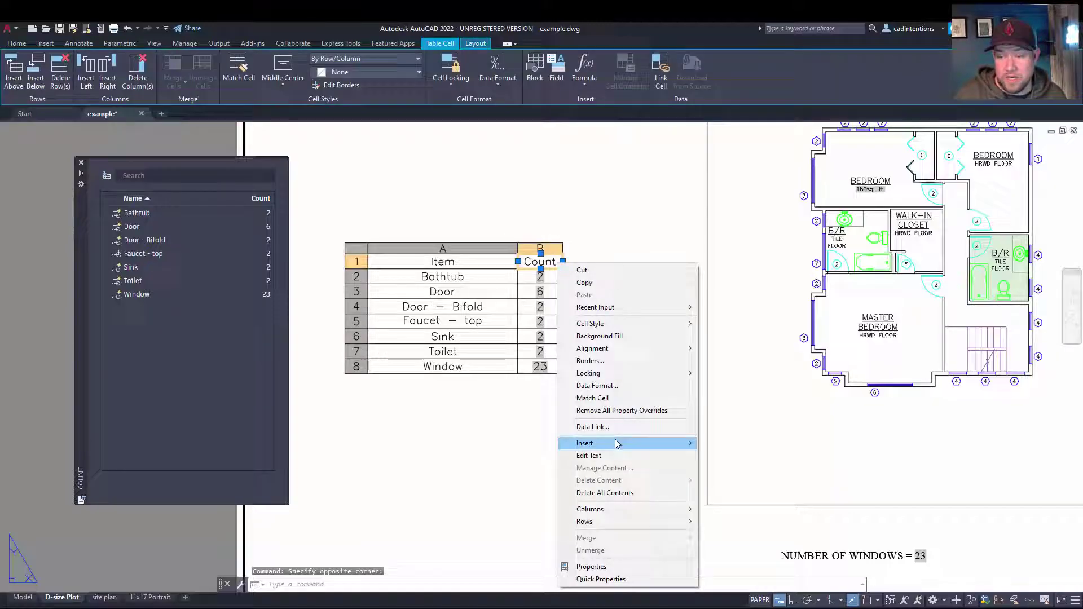
mouse_move(636, 512)
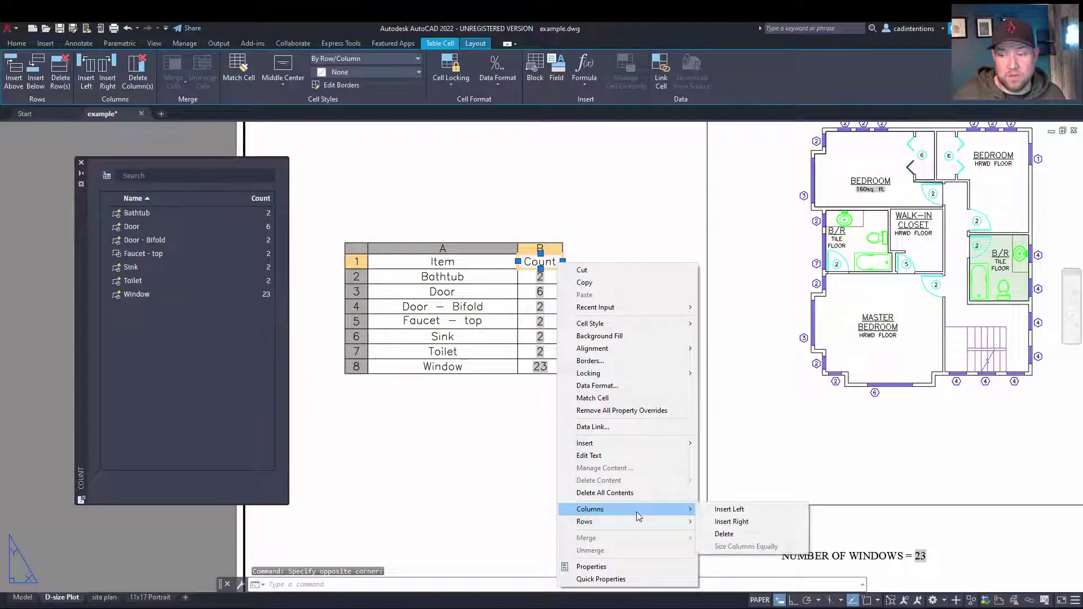
click(731, 522)
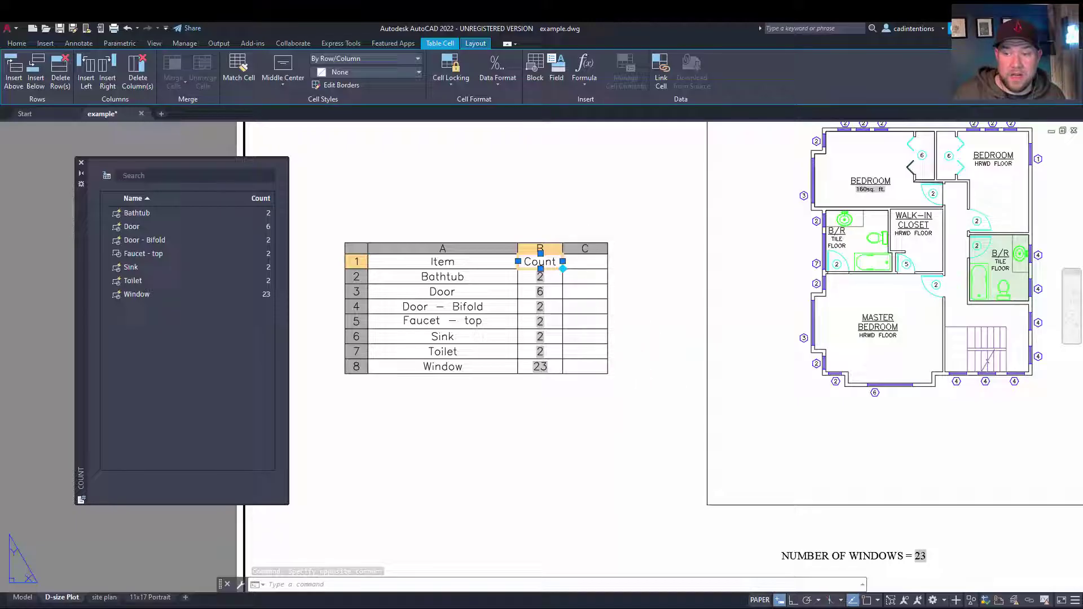
click(594, 260)
double_click(595, 260)
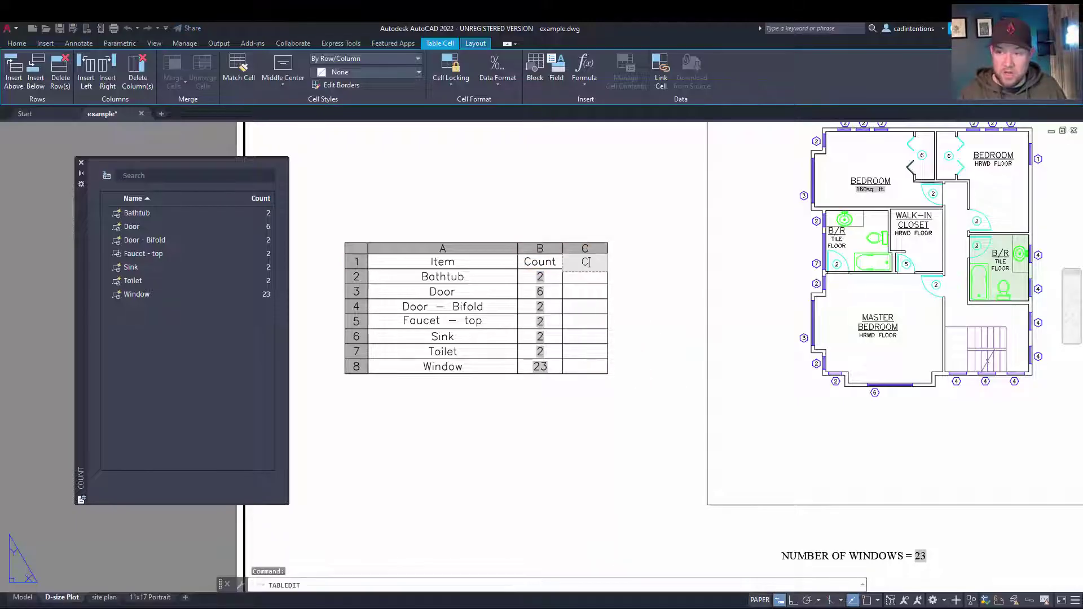
text(COs)
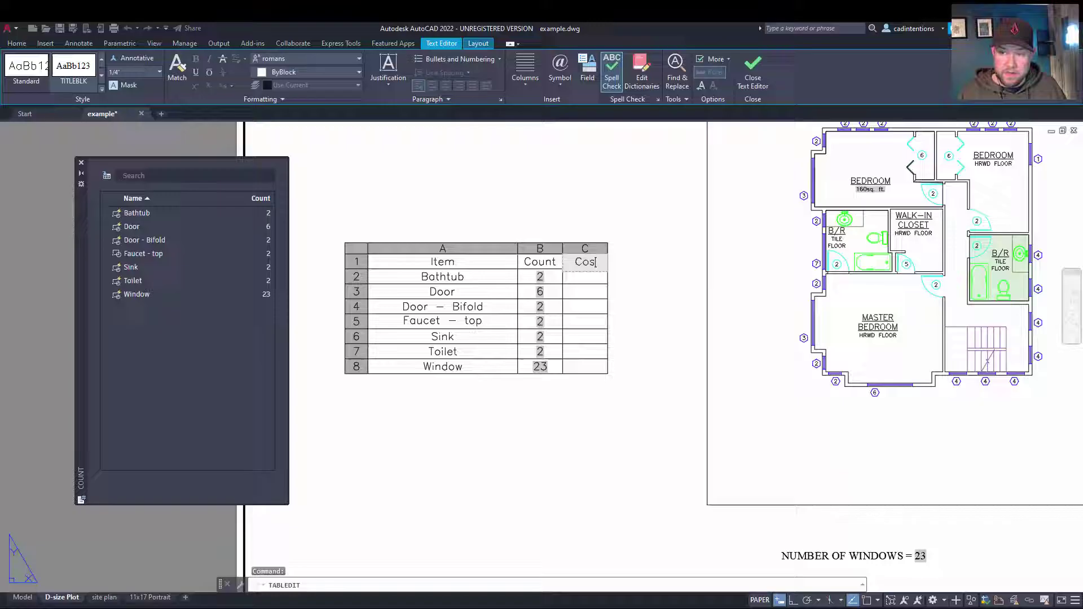
text(t)
right_click(592, 257)
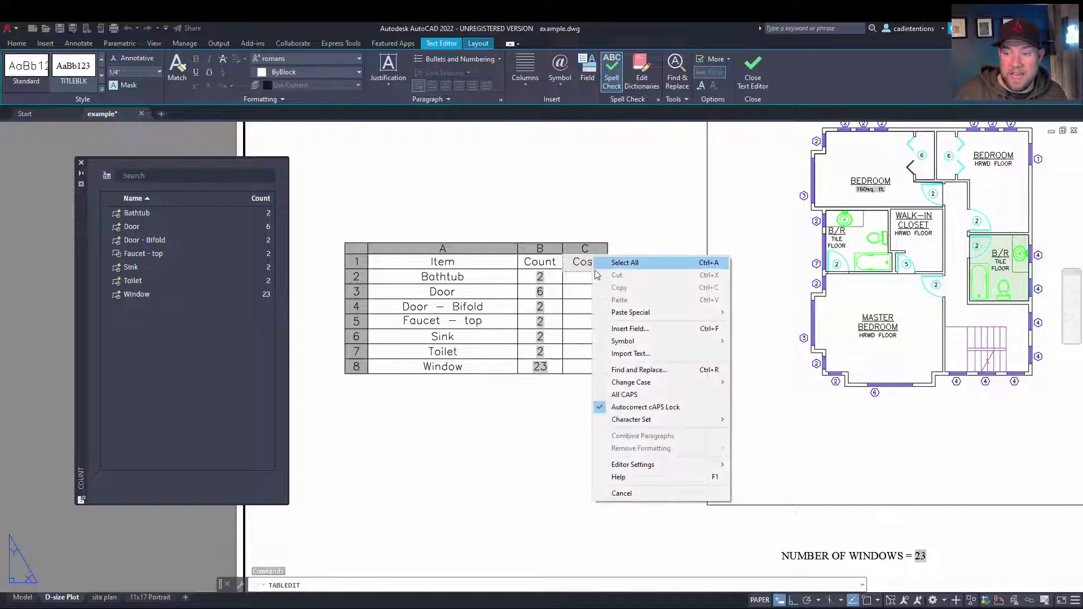
click(508, 440)
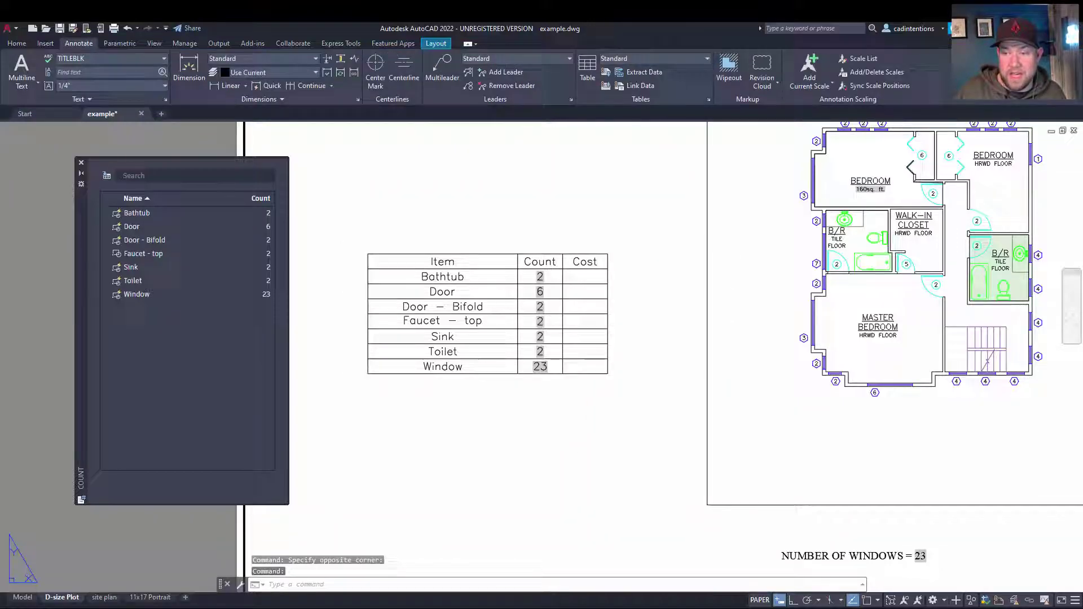
Insert another column to the right of the Cost column and title it "Total"
click(586, 262)
right_click(596, 263)
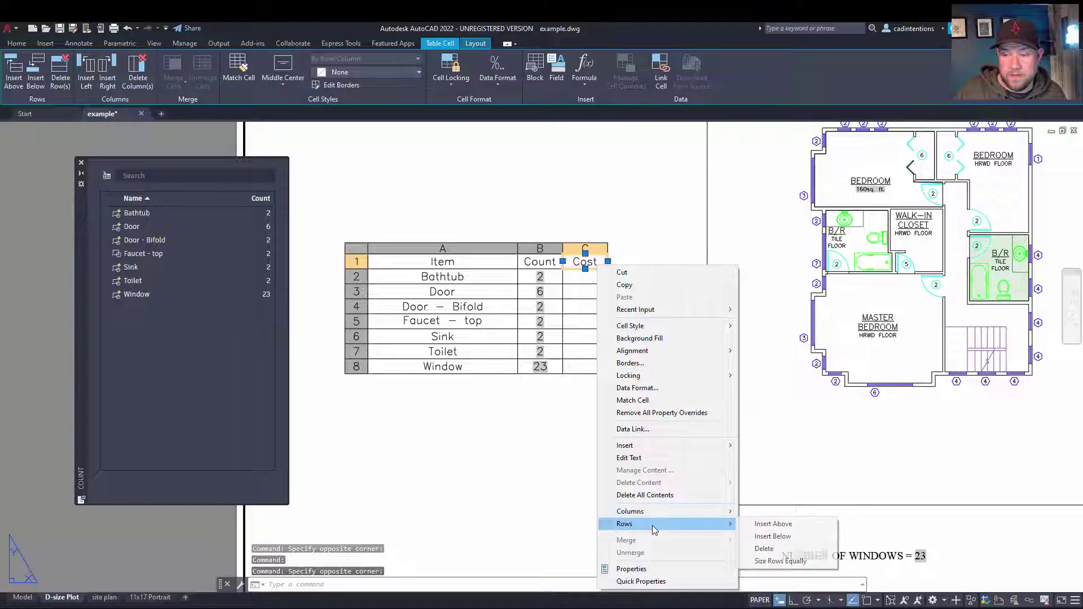
mouse_move(687, 512)
click(771, 523)
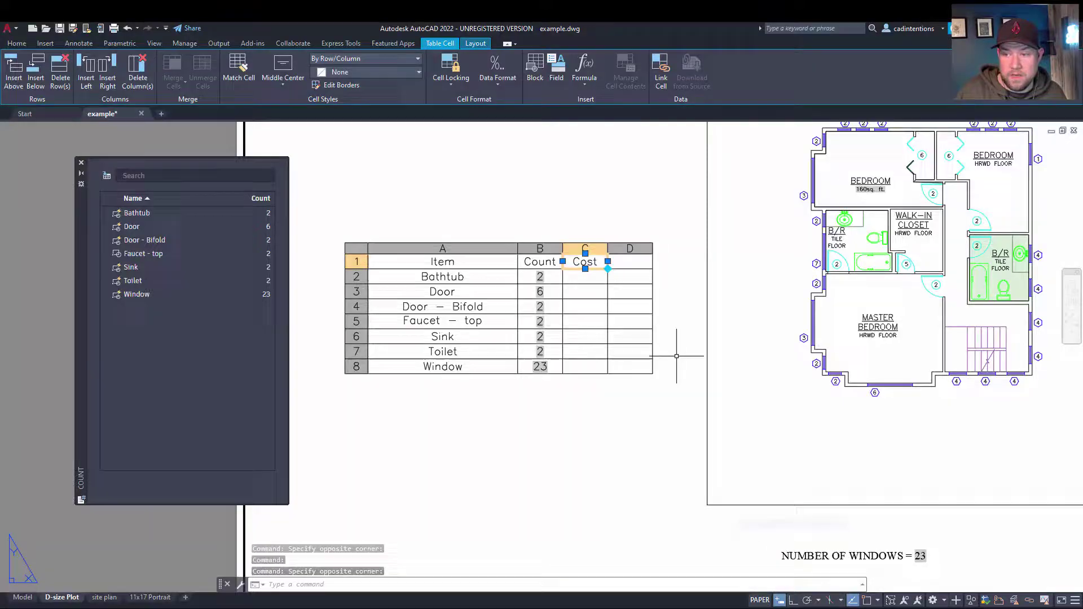
double_click(632, 262)
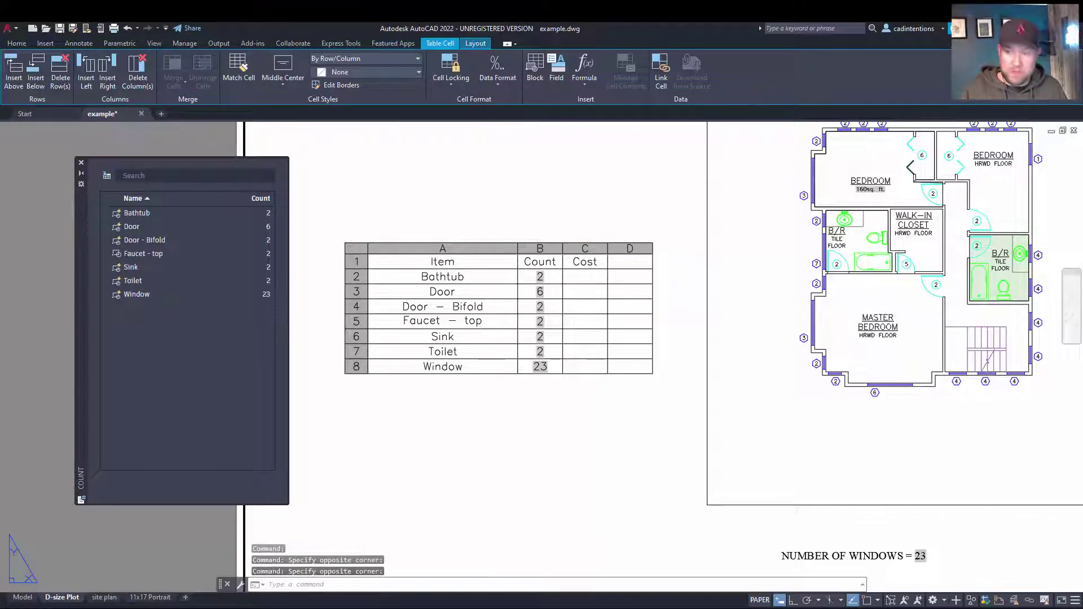
text(Total)
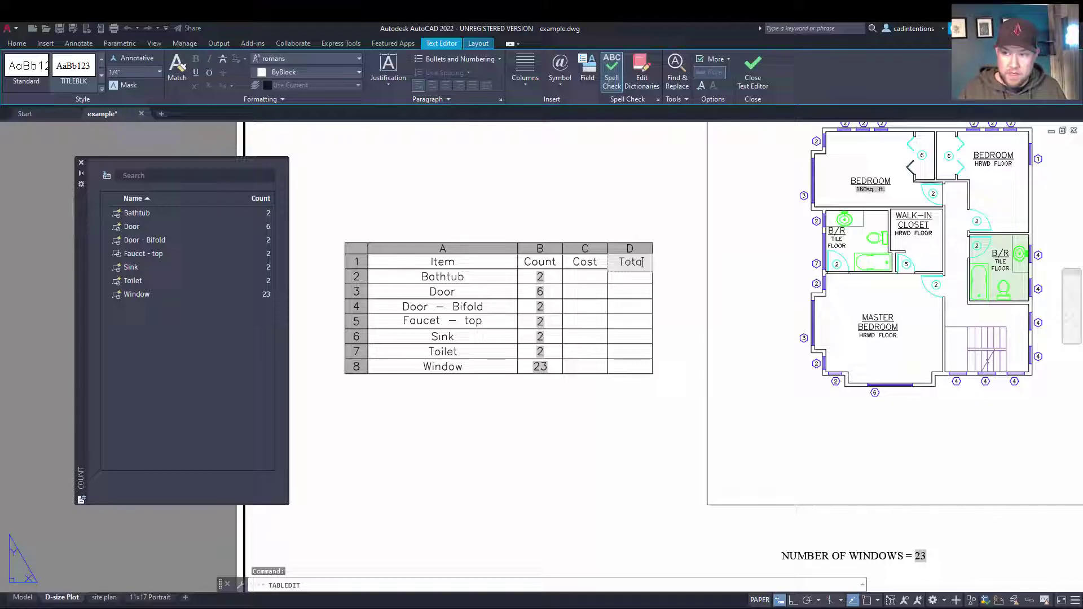
click(536, 425)
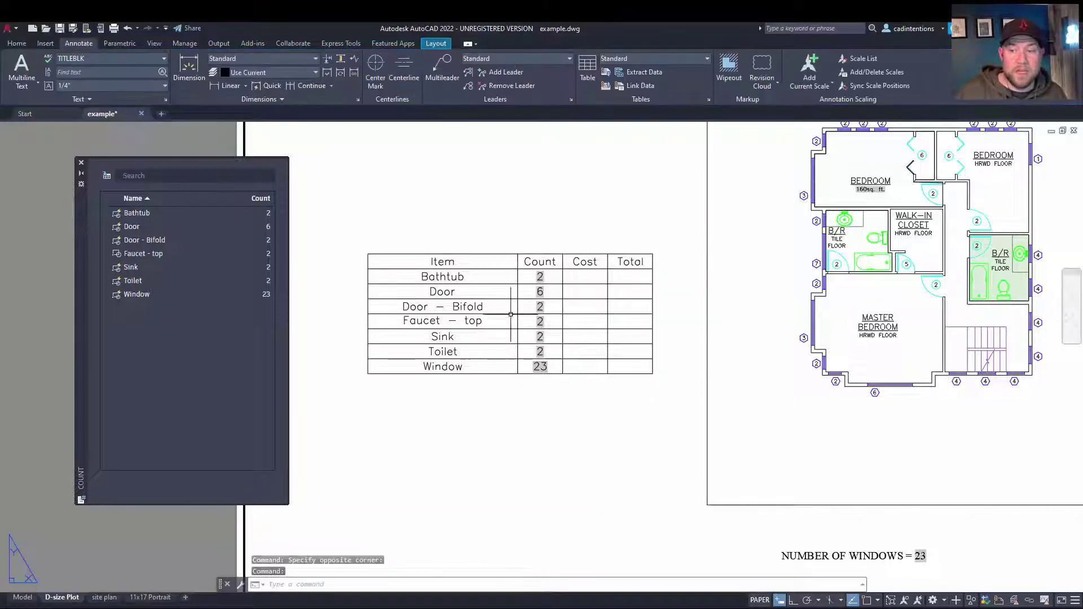
Fill in the Cost column with 250 for Bathtub, 100 for Door and 50 for Door - Bifold
click(482, 300)
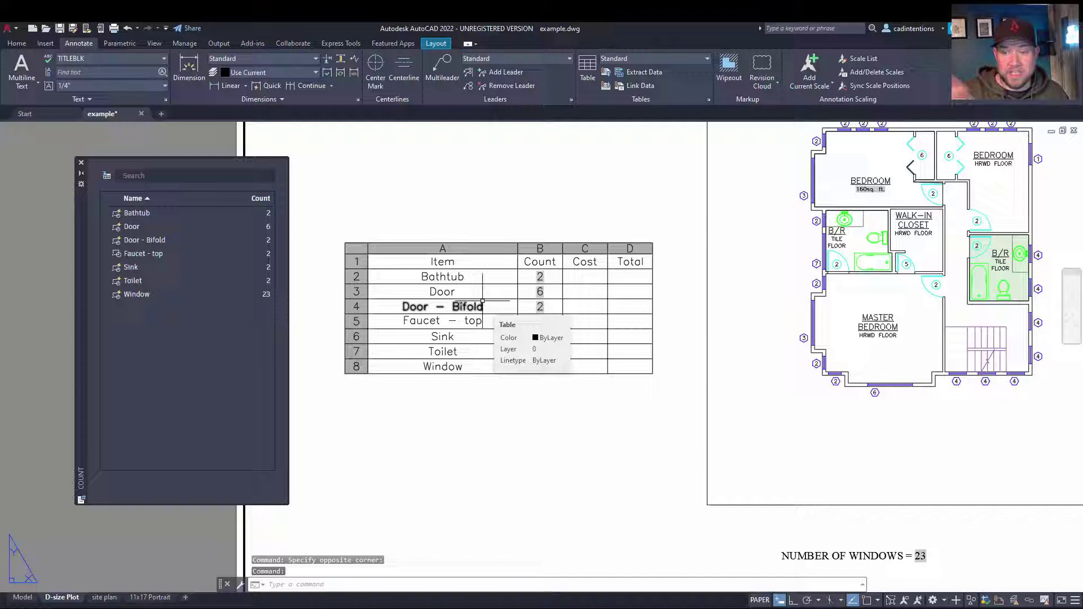
click(585, 276)
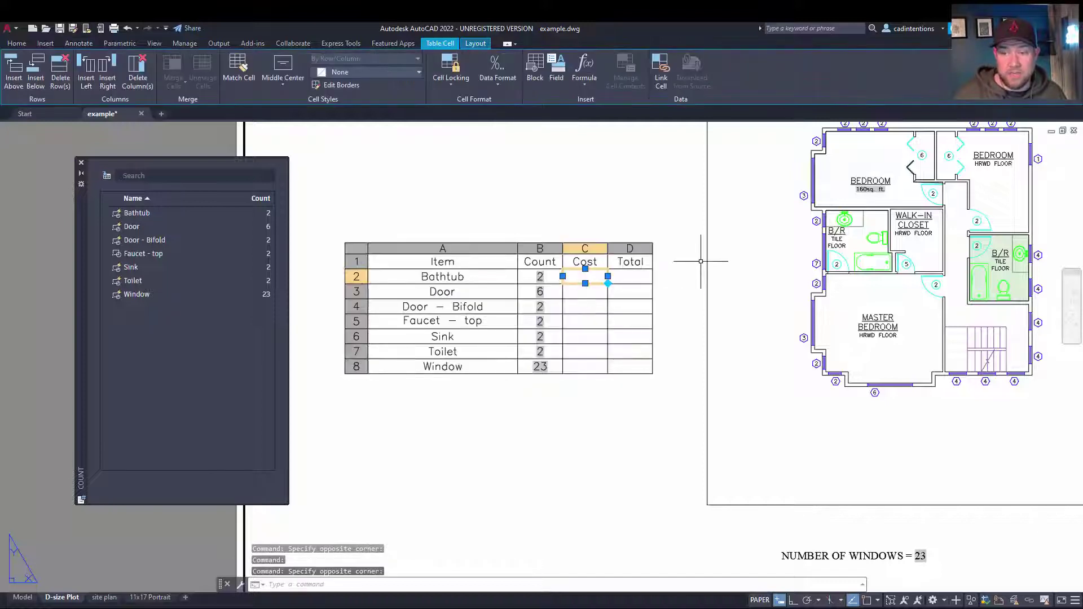
text(100)
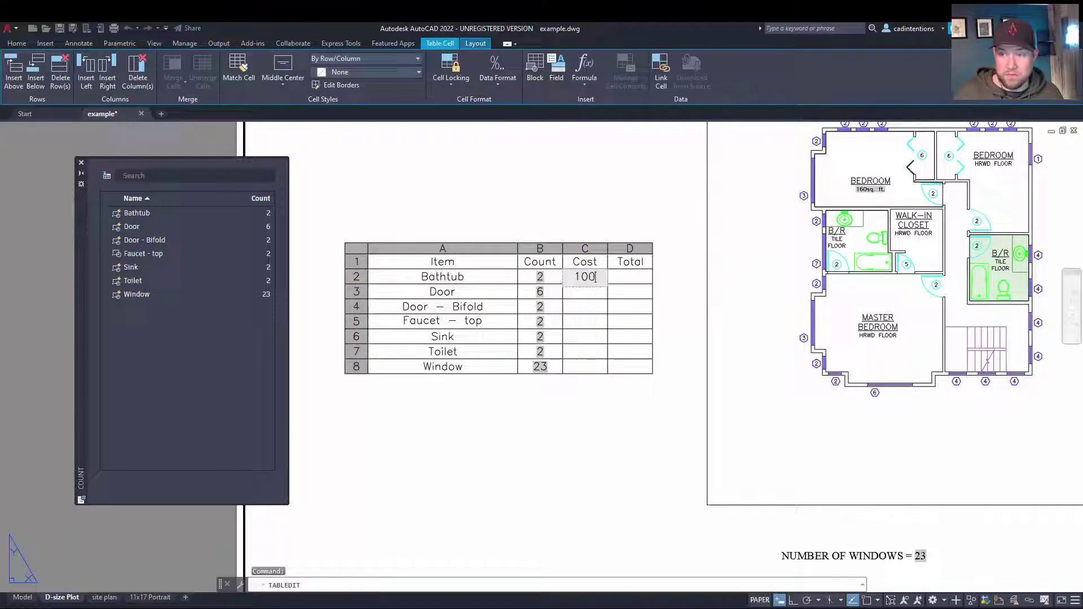
key(Return)
key(Up)
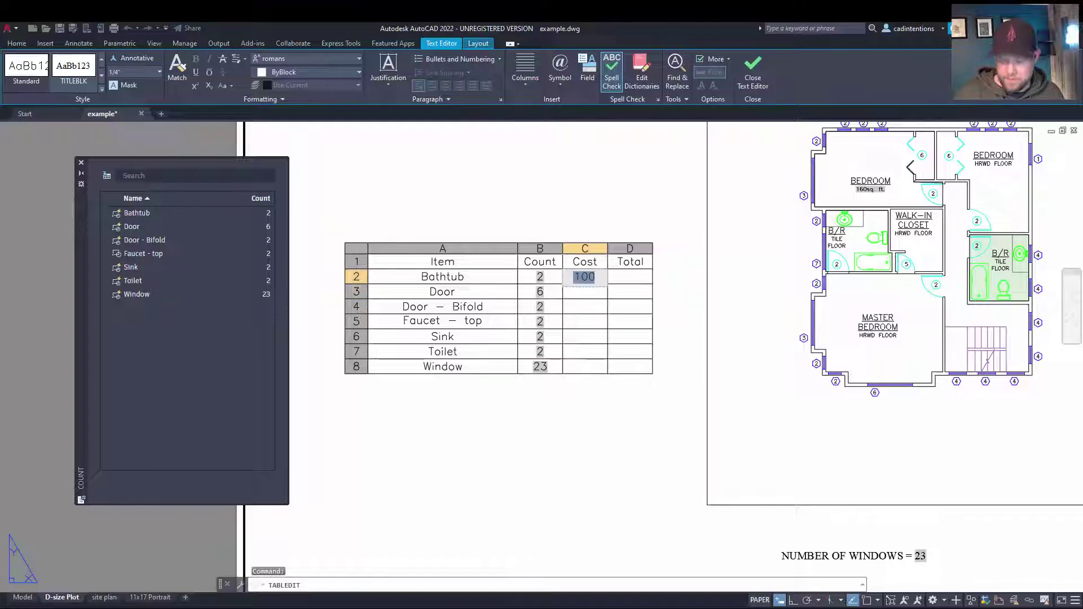
text(250)
key(Return)
text(100)
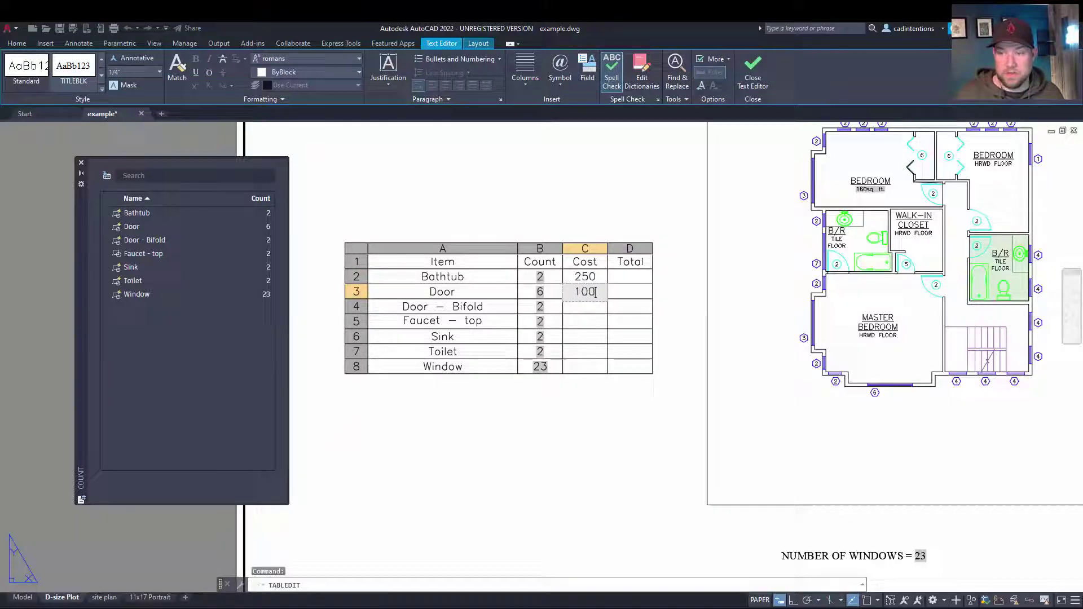
key(Return)
text(50)
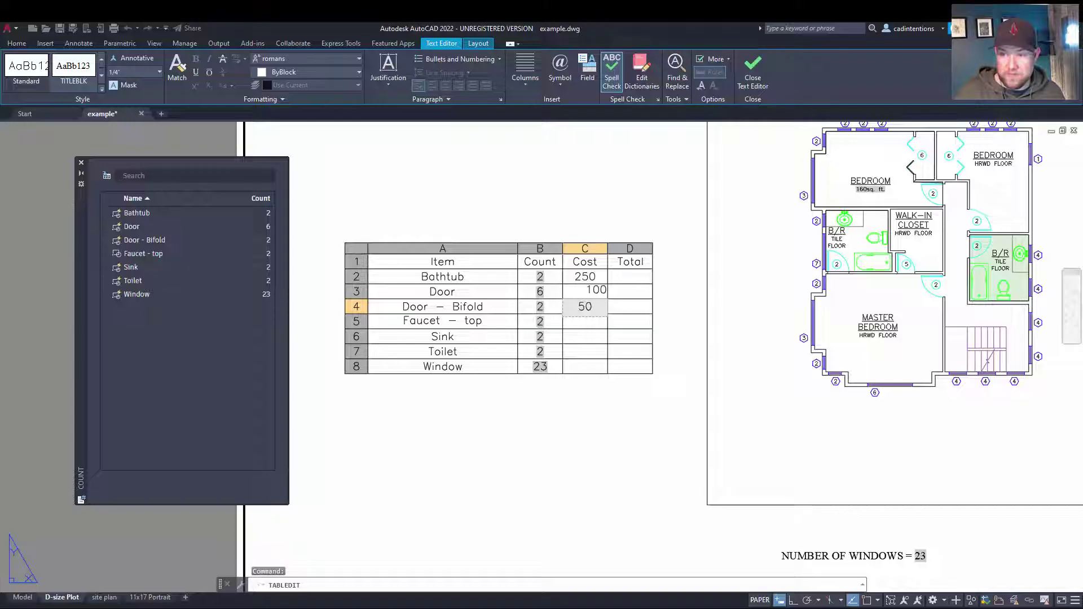
key(Return)
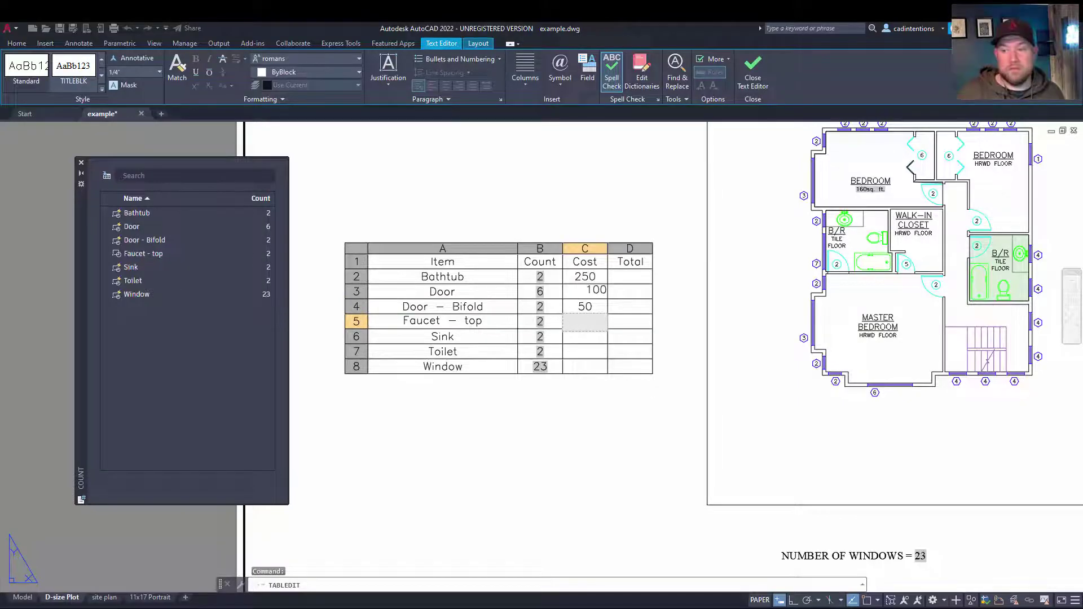
Enter costs of 200 for Faucet - top, 400 for Sink, 350 for Toilet and 600 for Window
text(200)
key(Return)
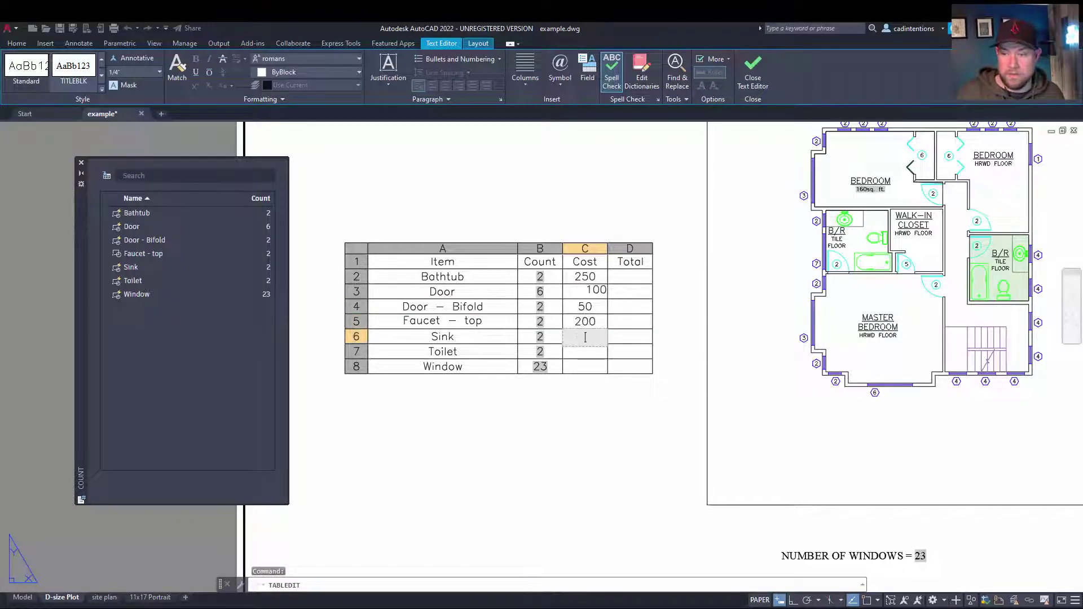
text(400)
key(Return)
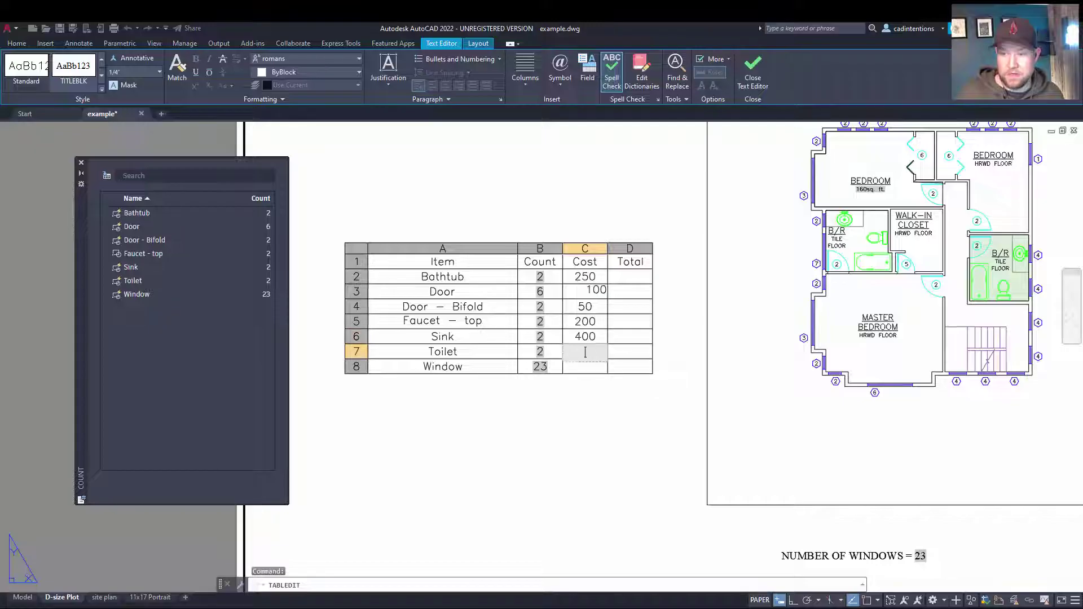
text(350)
key(Return)
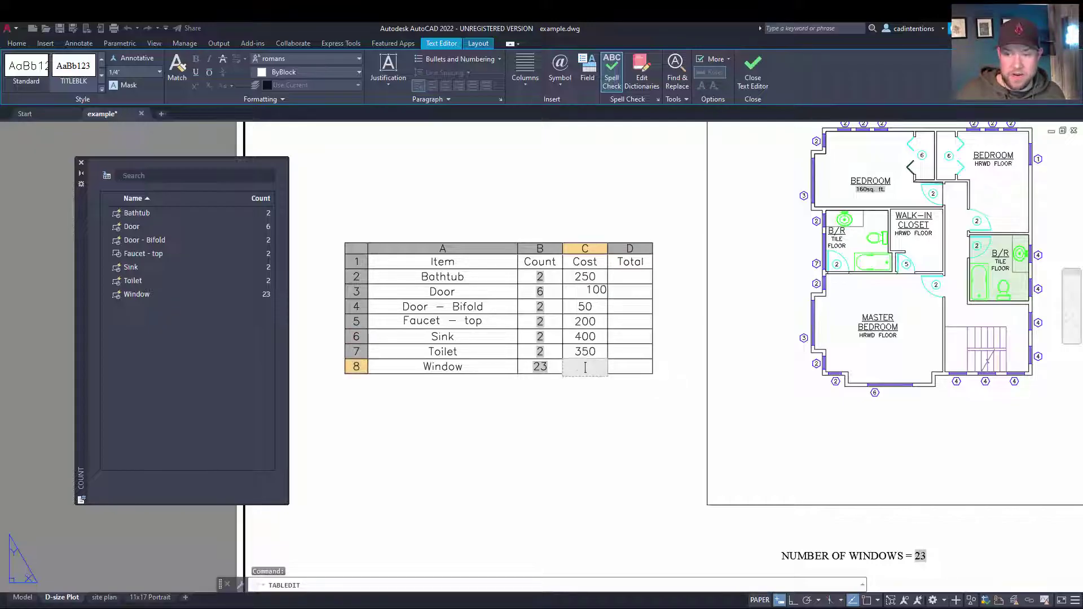
text(600)
click(704, 260)
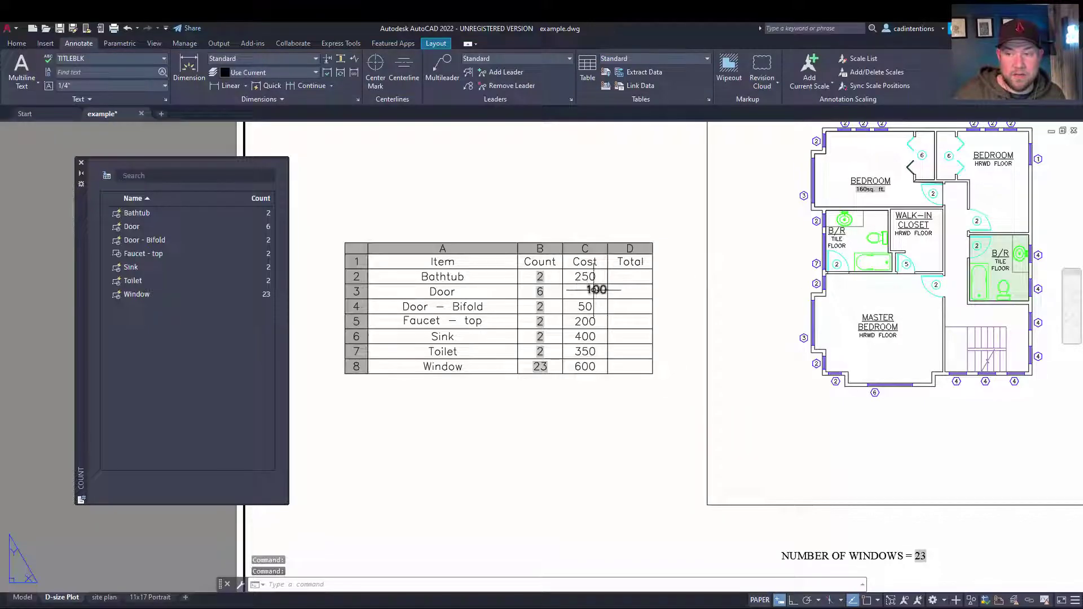
Set the alignment of the Door row's Cost cell to Middle Center
click(586, 291)
click(275, 89)
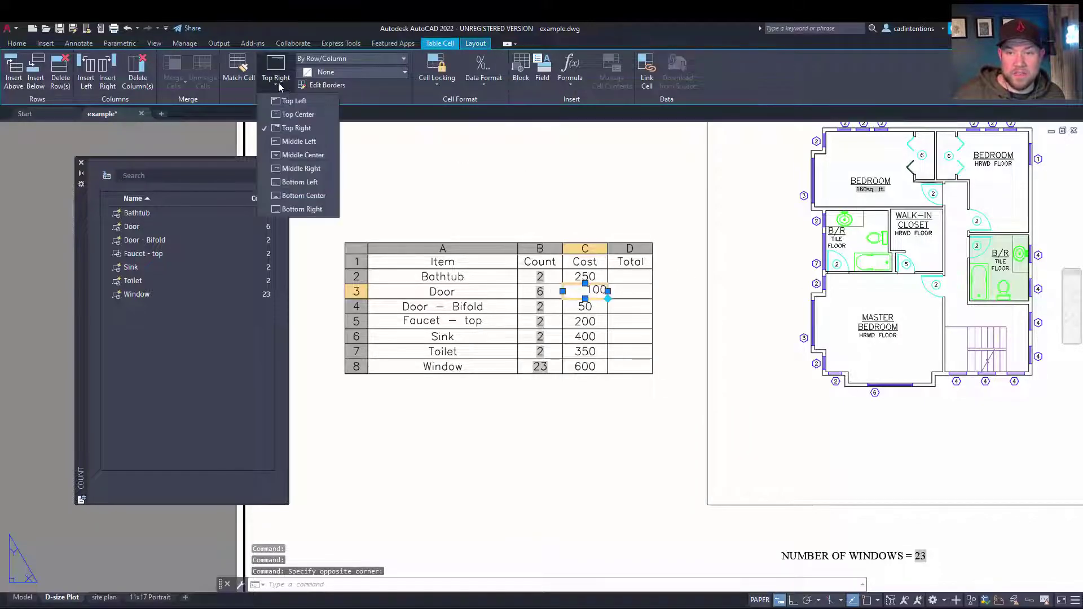
click(301, 153)
click(562, 432)
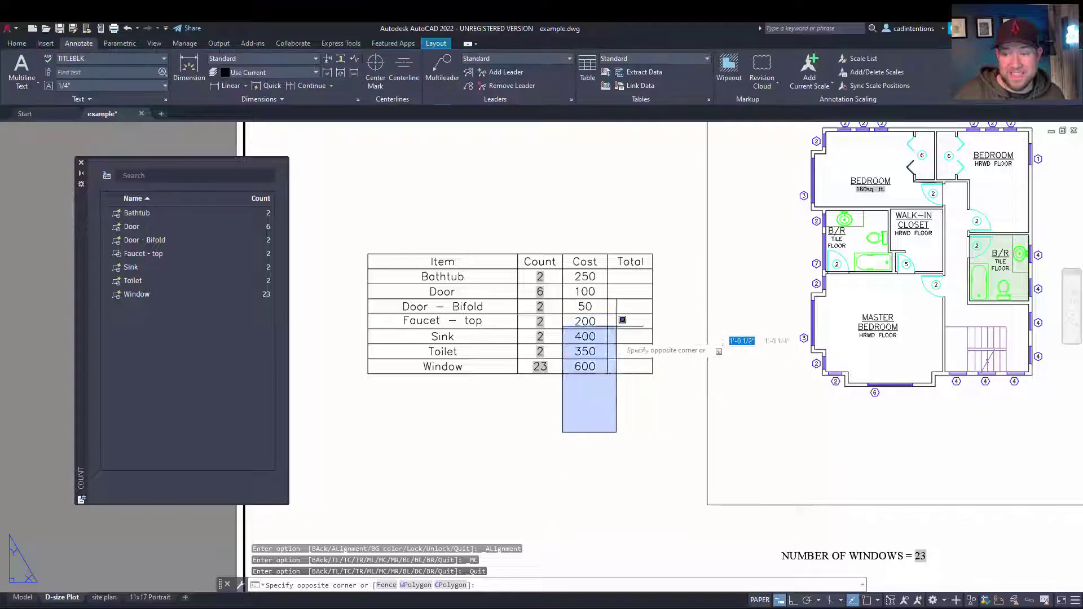
click(646, 299)
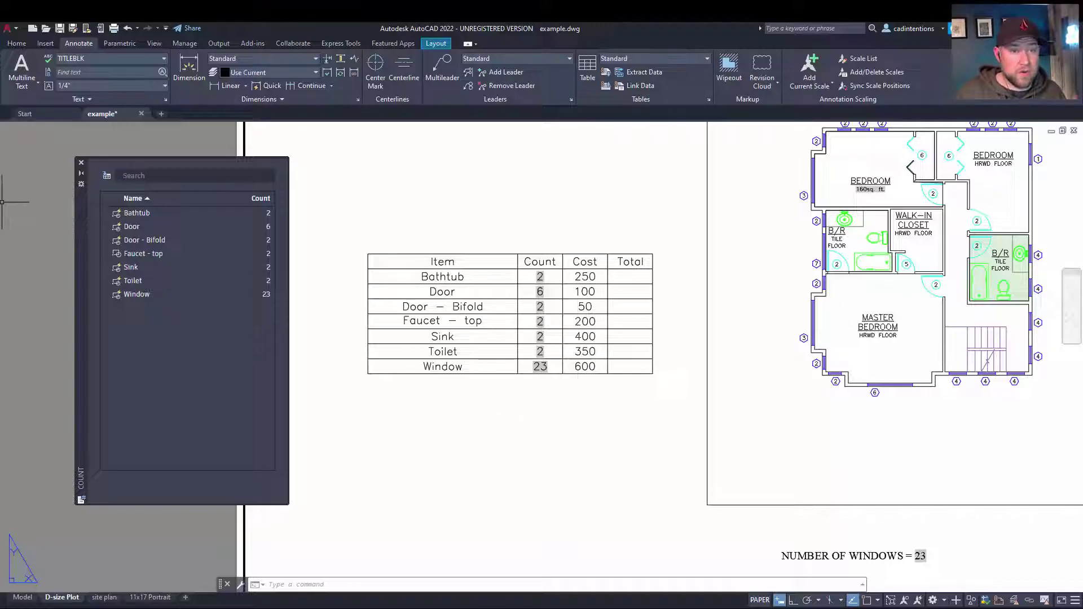
Widen the table's Total column by stretching its outer edge to roughly one and a half times its width
scroll(544, 249, up, 2)
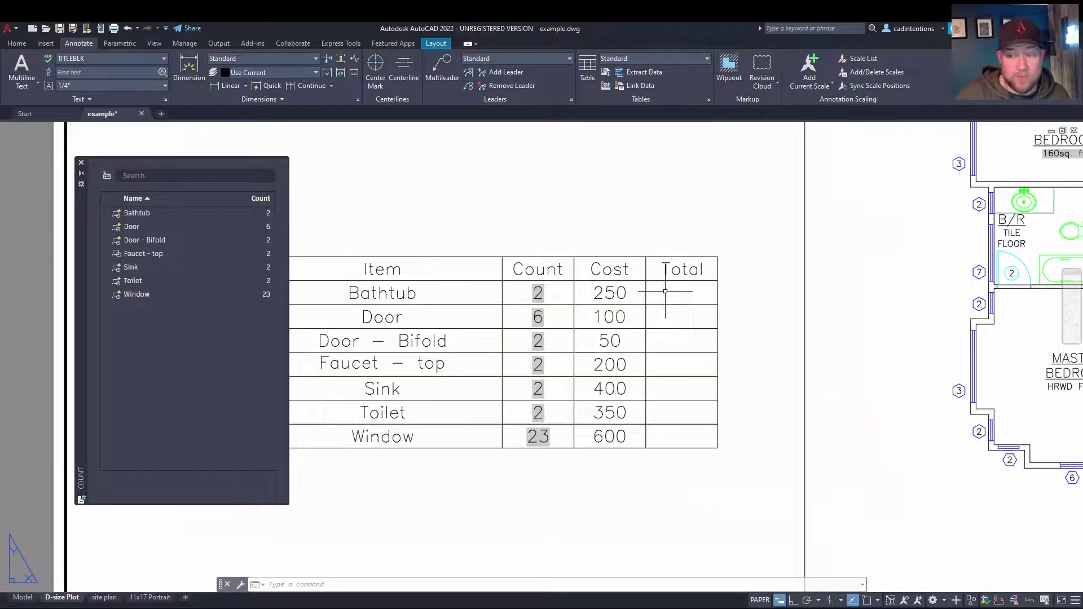
click(666, 291)
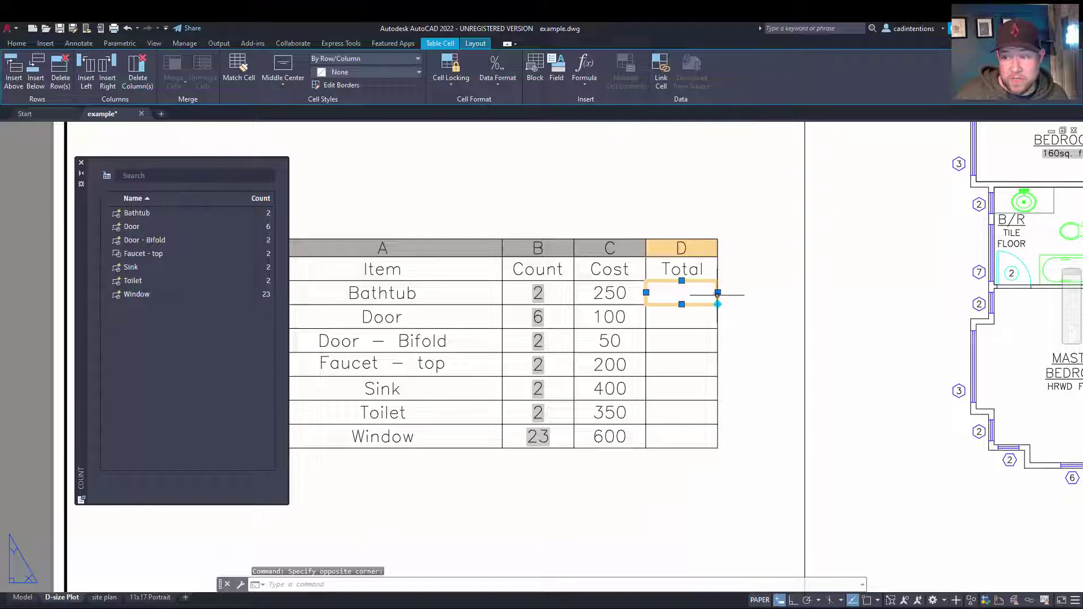
click(717, 292)
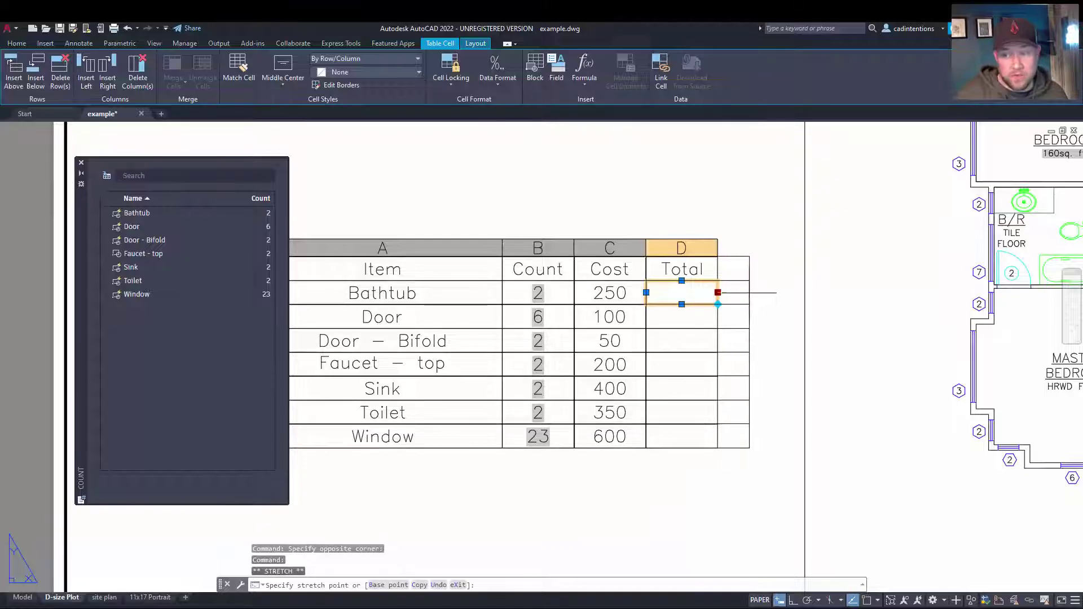
click(758, 292)
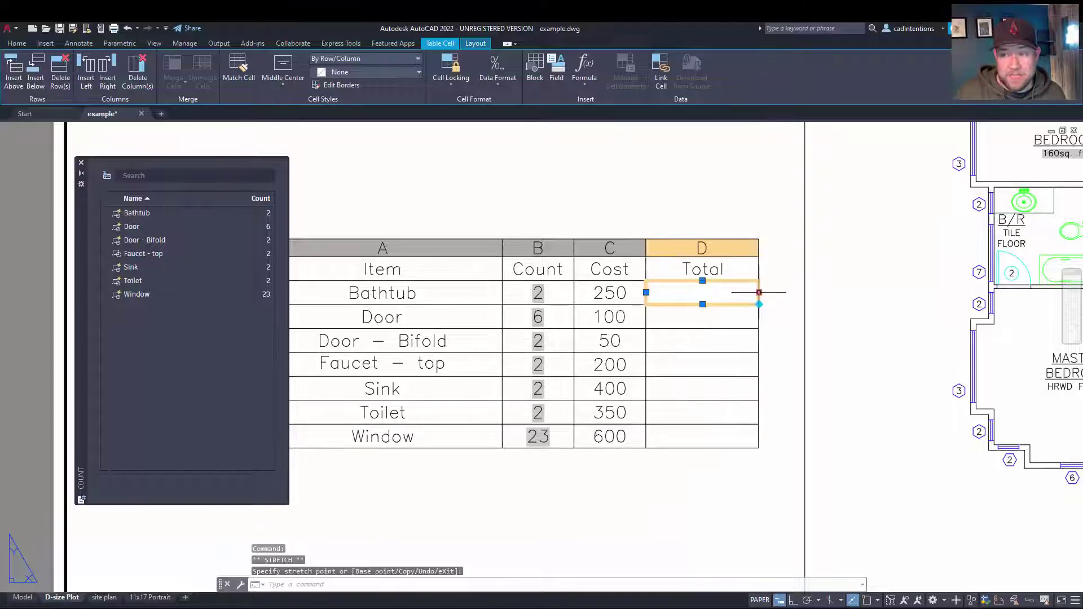
Enter the formula =B2*C2 in the Bathtub row's Total cell
double_click(676, 291)
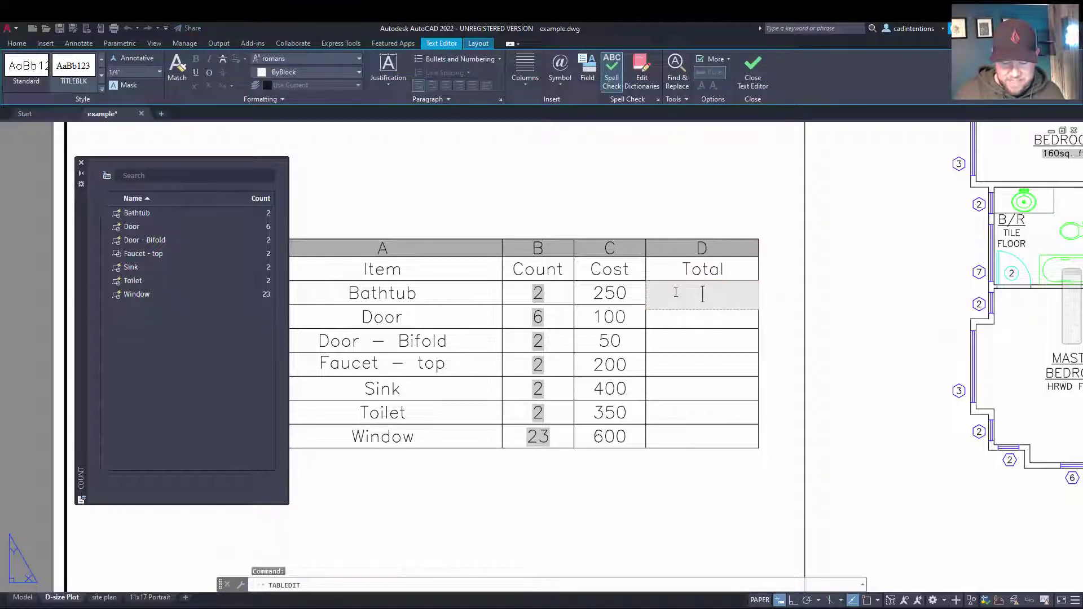
text(=)
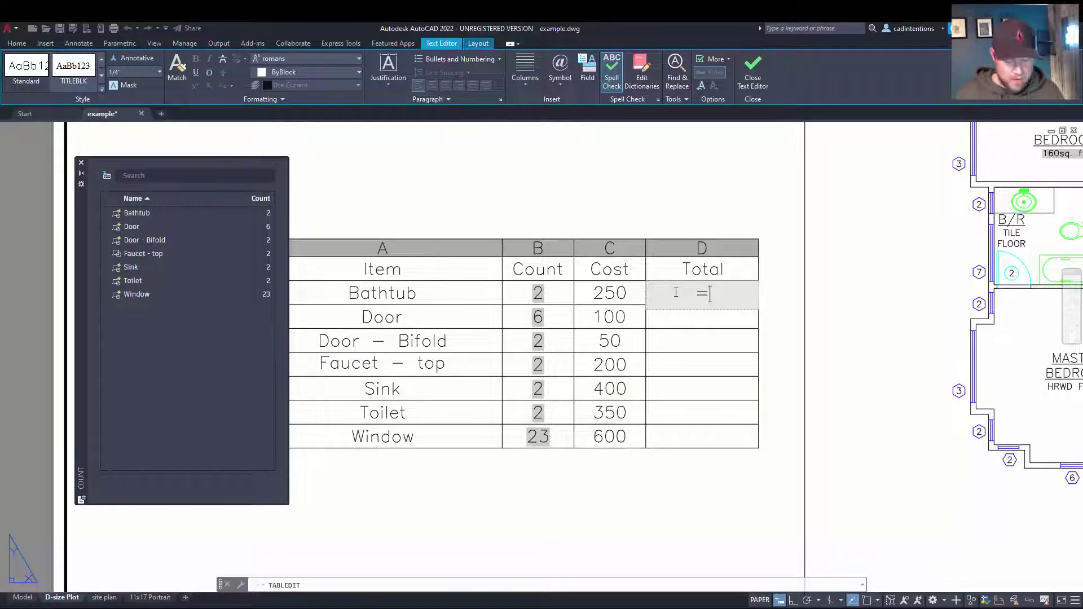
text(b)
key(BackSpace)
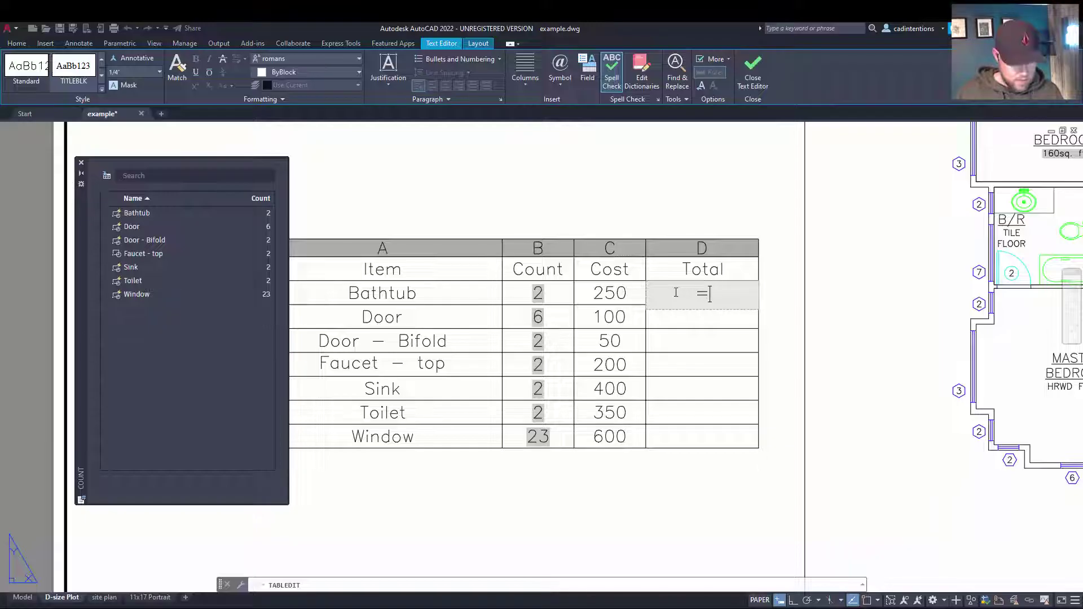
text(B2*)
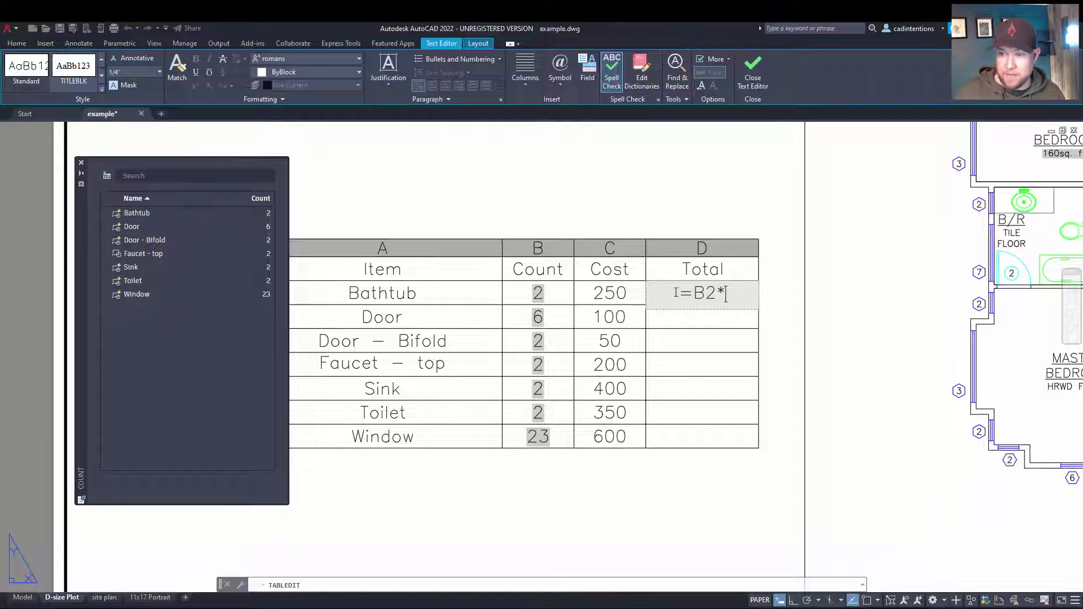
text(C2)
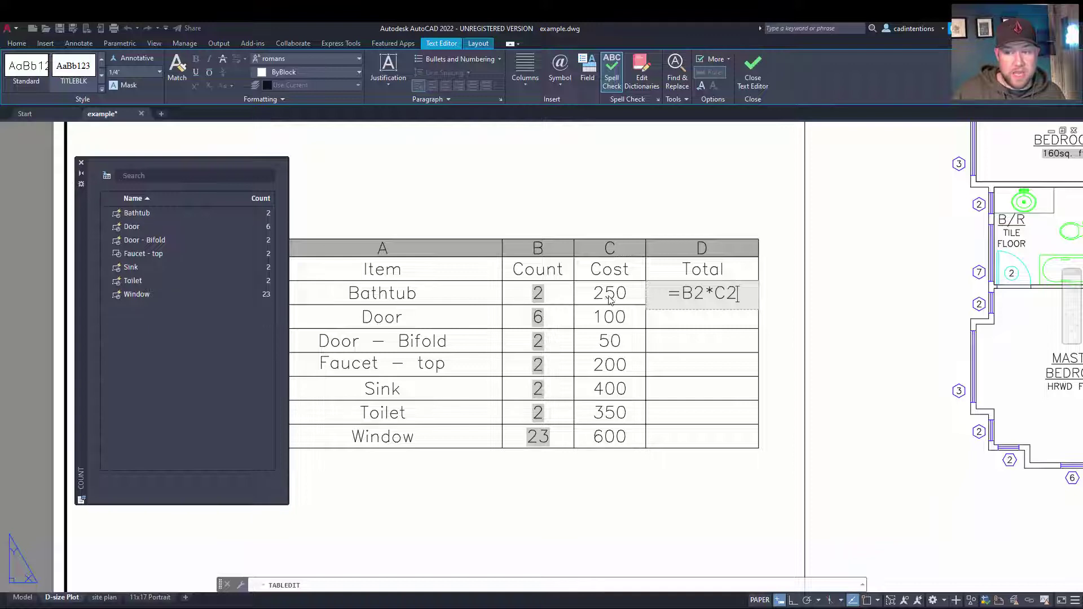
key(Return)
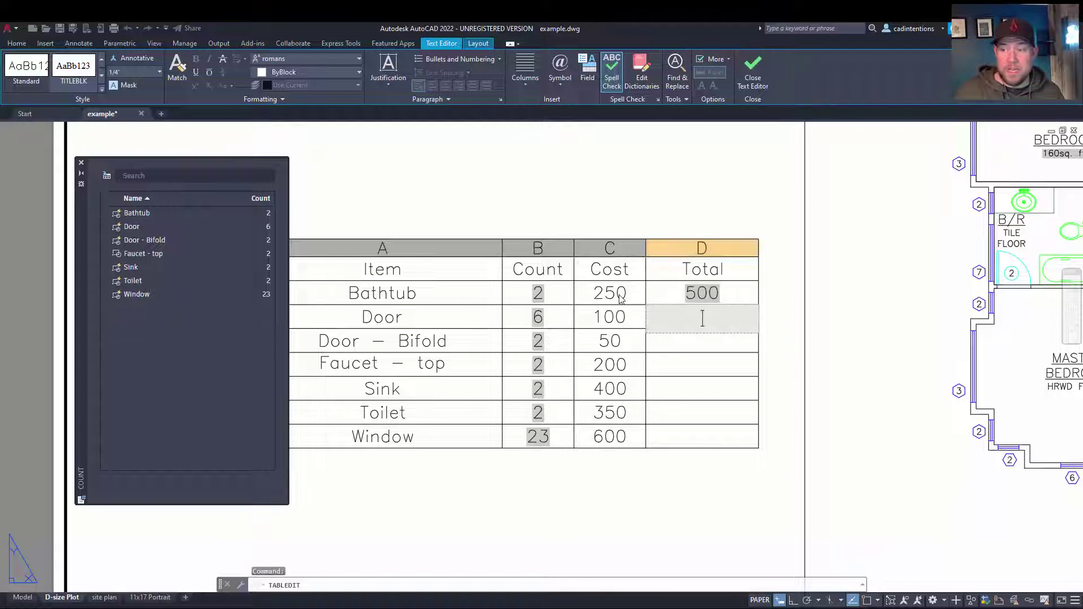
key(Escape)
Add the dollar unit to the last two column headers so they read "Total ($)" and "Cost ($)"
double_click(738, 269)
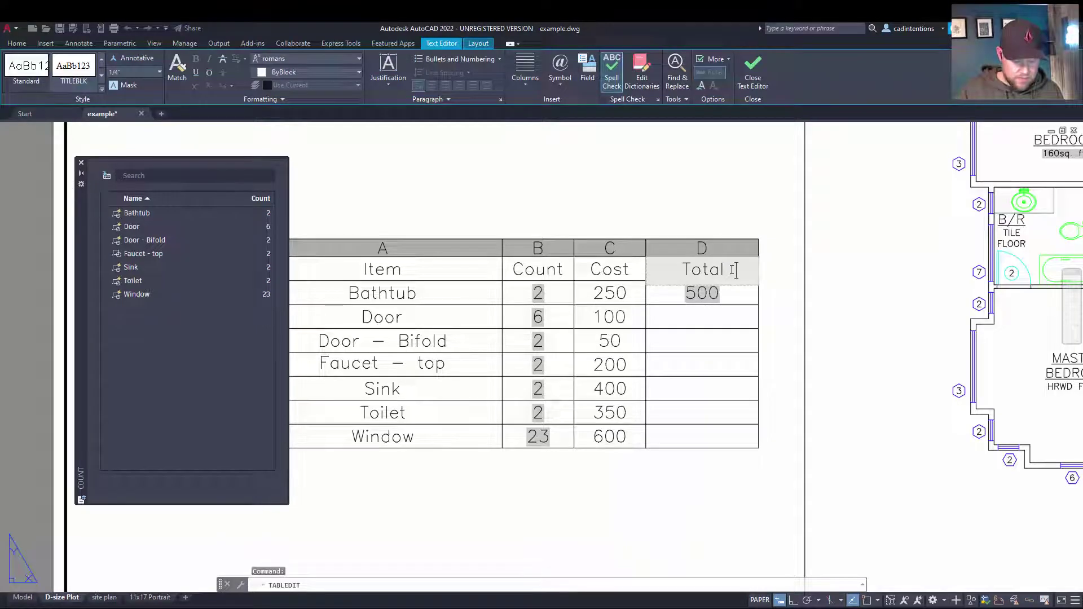
text(($))
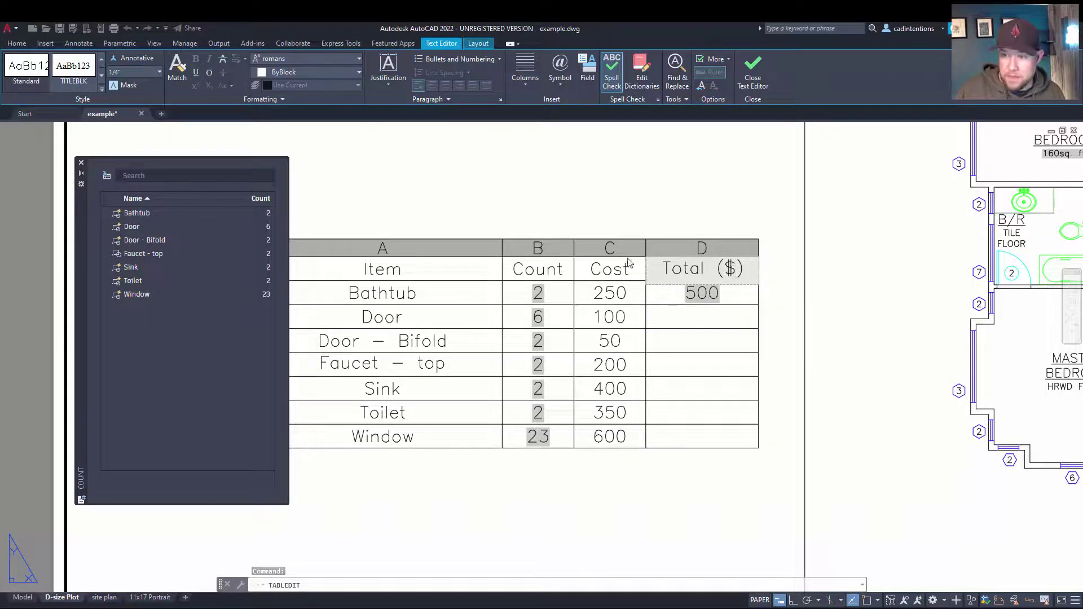
click(630, 265)
double_click(634, 270)
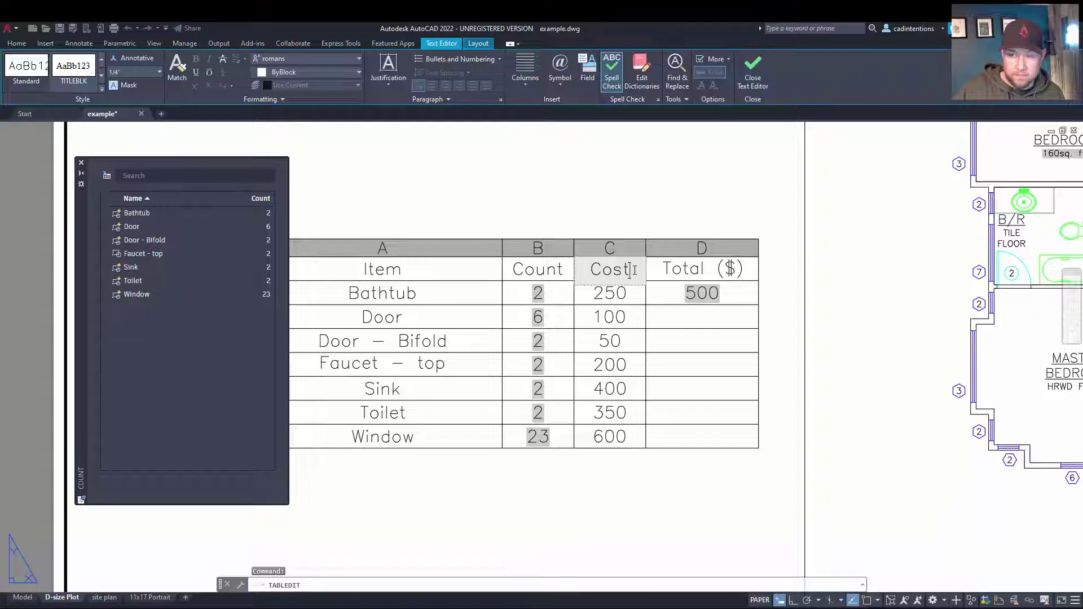
text(($))
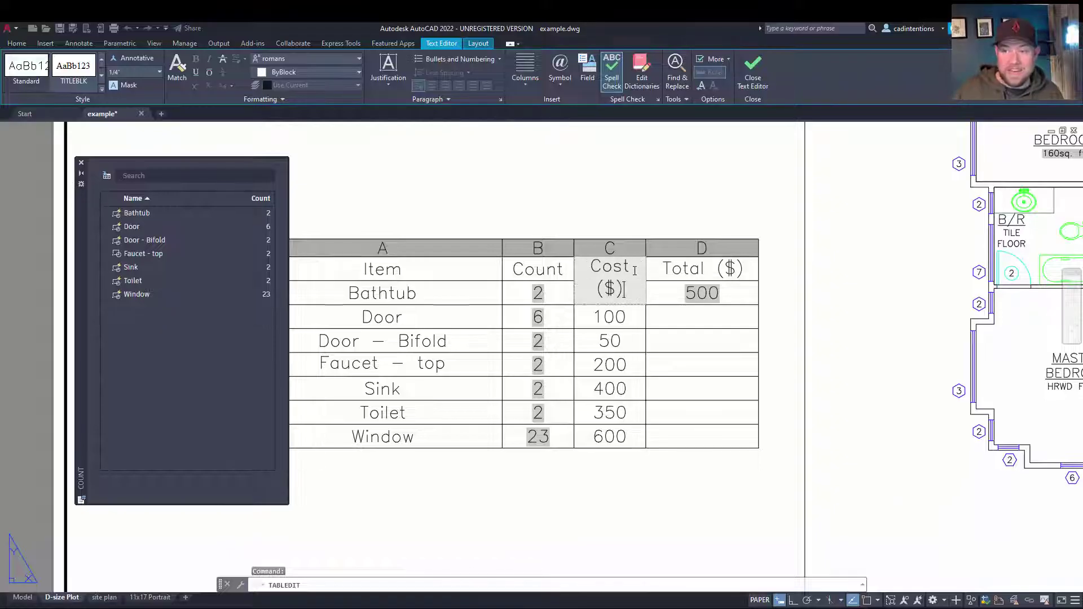
click(638, 260)
Widen the Cost ($) column so its header fits on one line, and reduce the header row's height
click(628, 278)
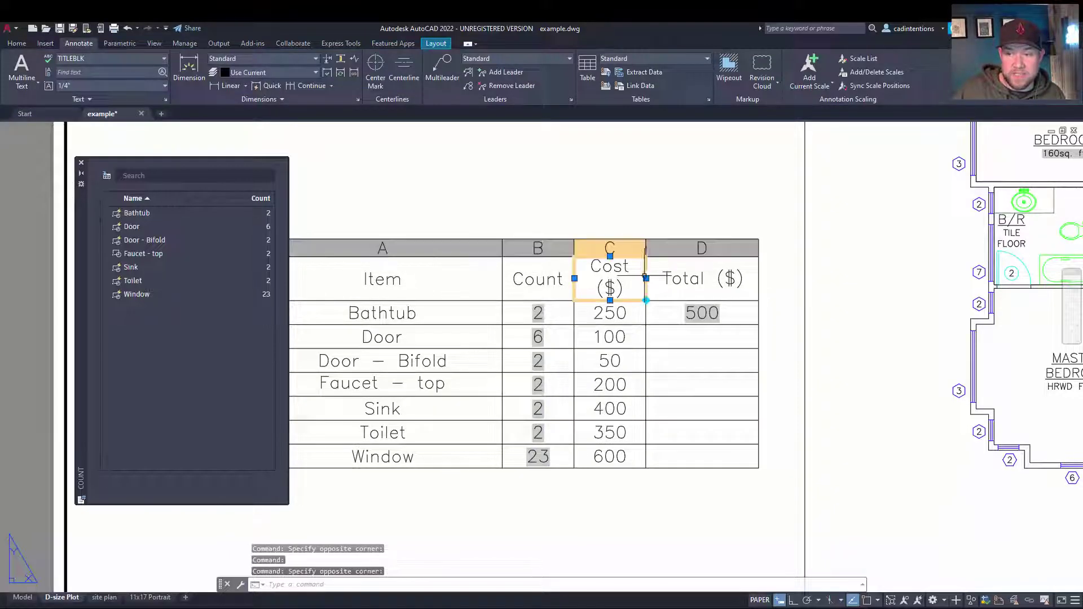
click(646, 278)
click(666, 278)
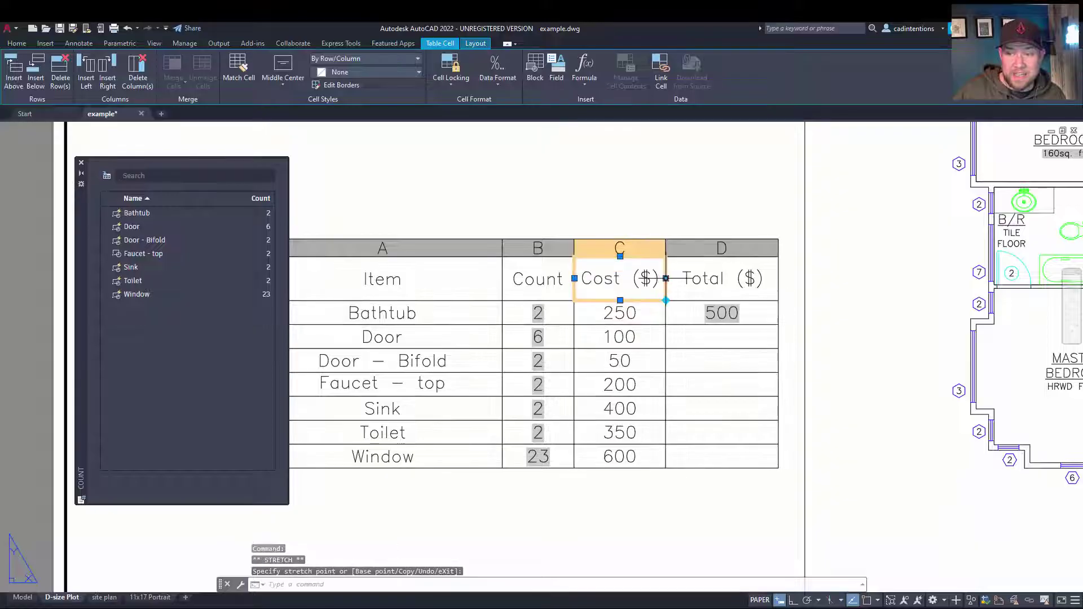
click(620, 300)
click(619, 283)
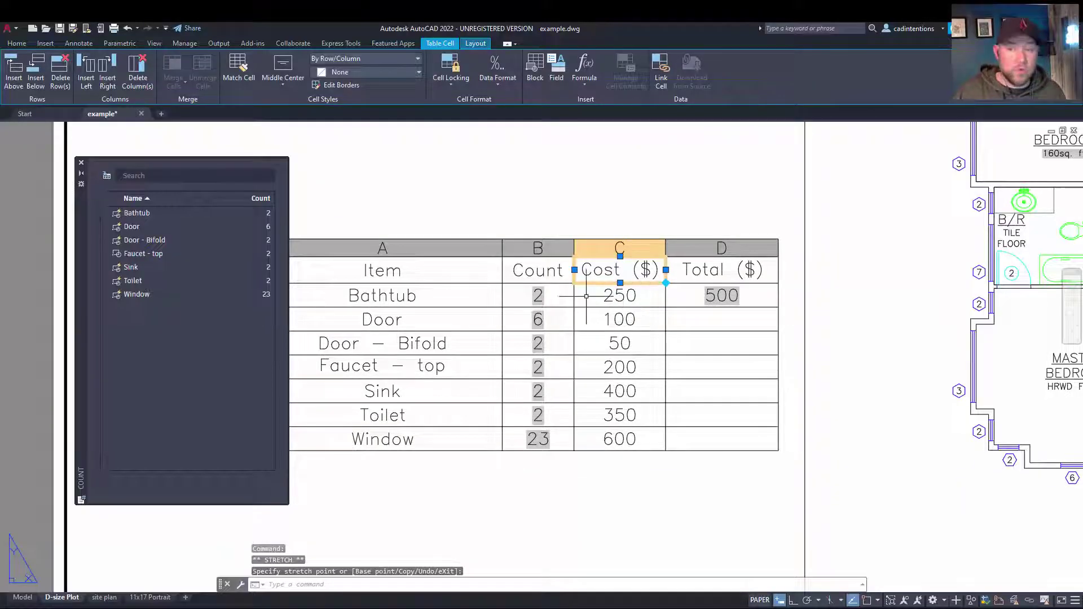
key(Escape)
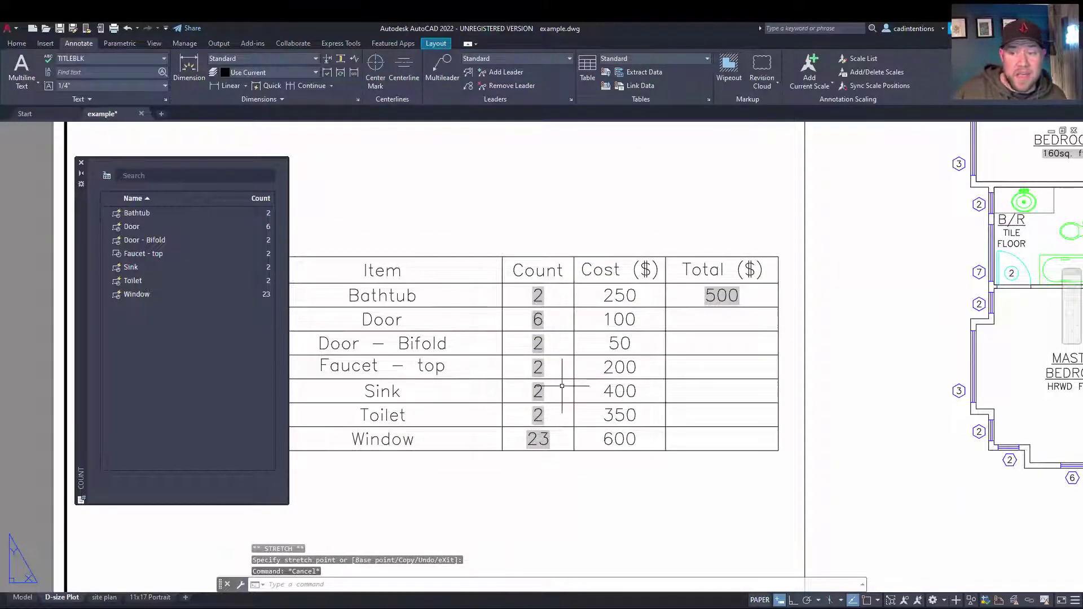
Enter the formula =B3*C3 in the Door row's Total cell
middle_drag(549, 351, 495, 368)
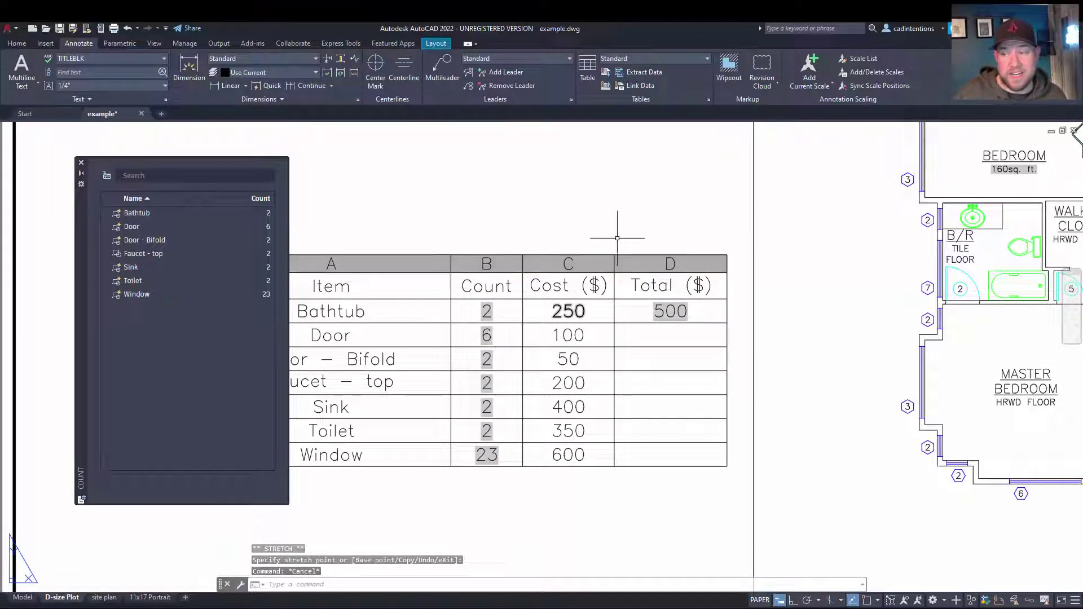
scroll(623, 232, down, 5)
scroll(625, 285, up, 4)
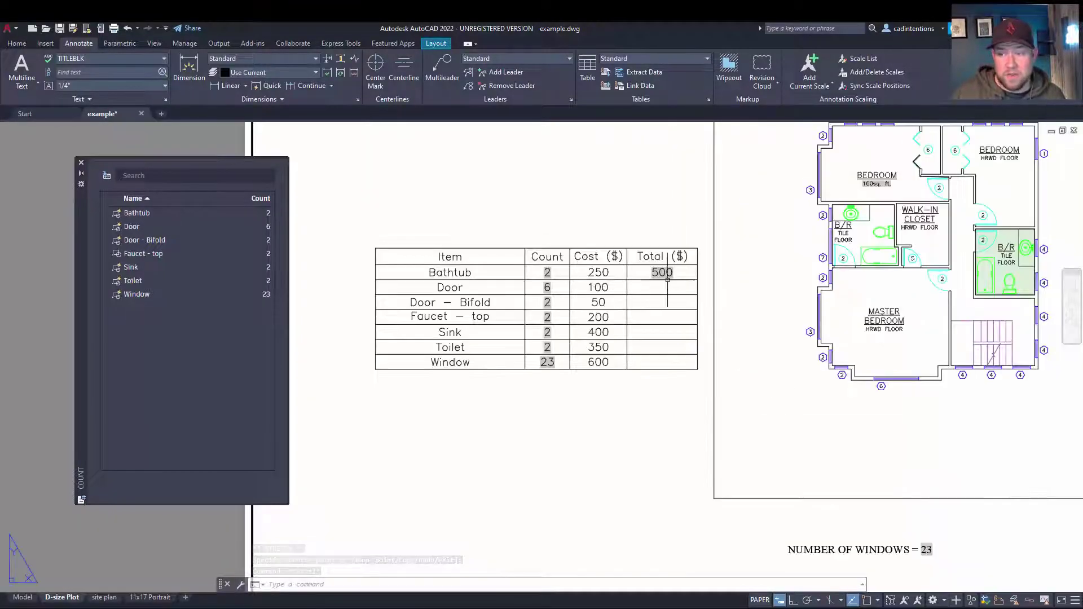
click(625, 285)
click(659, 288)
double_click(669, 287)
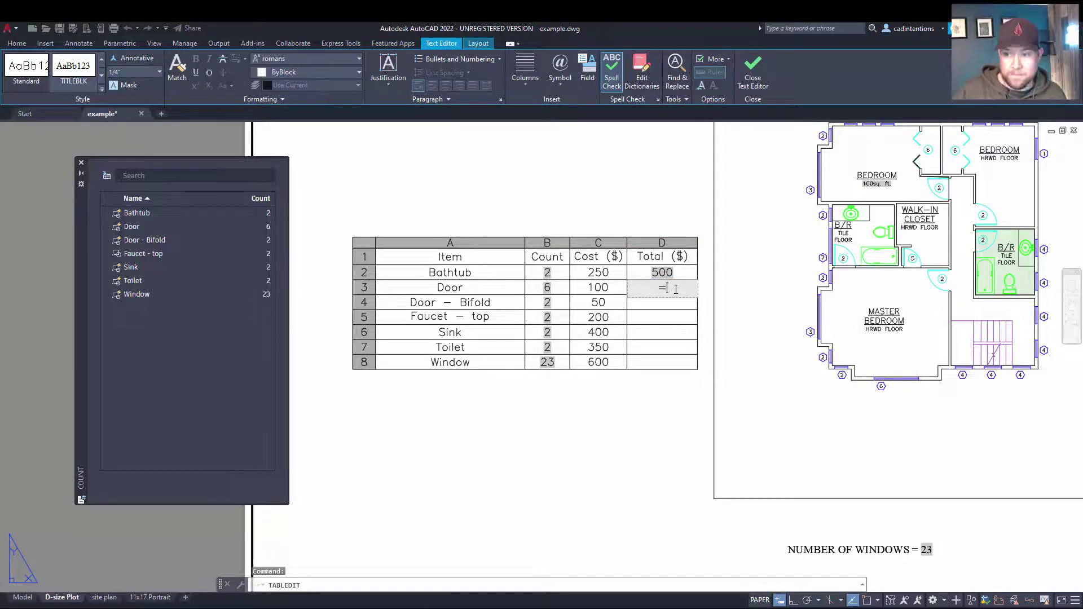
text(=)
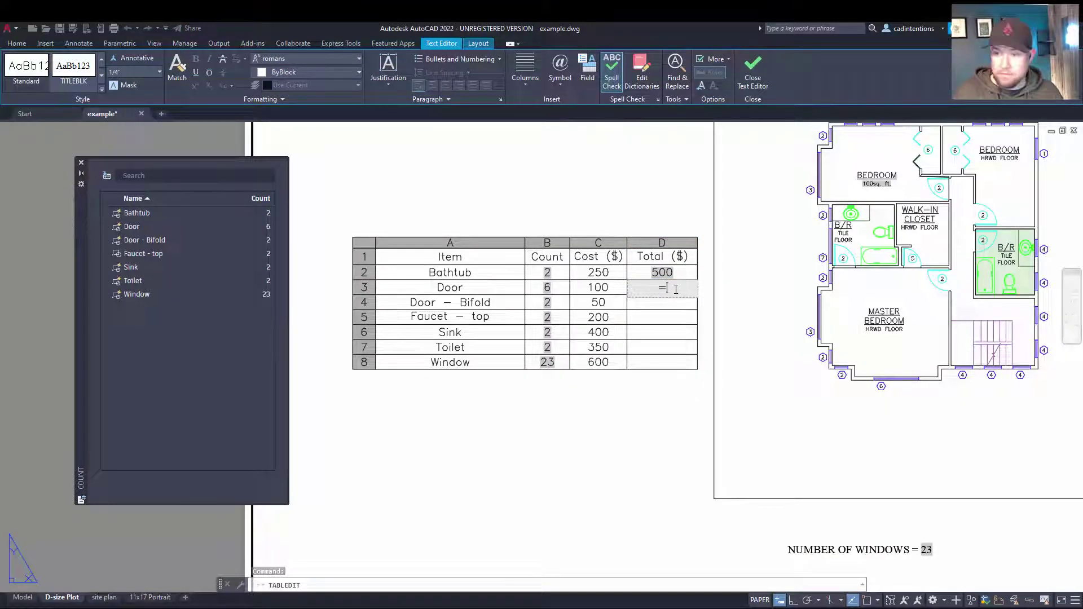
text(B3)
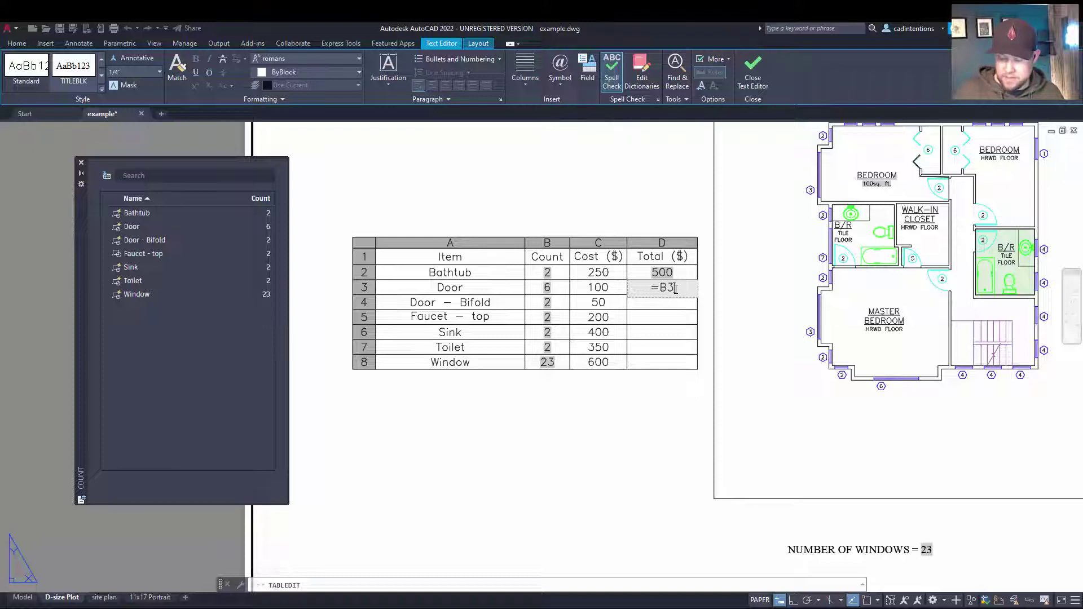
text(*C3)
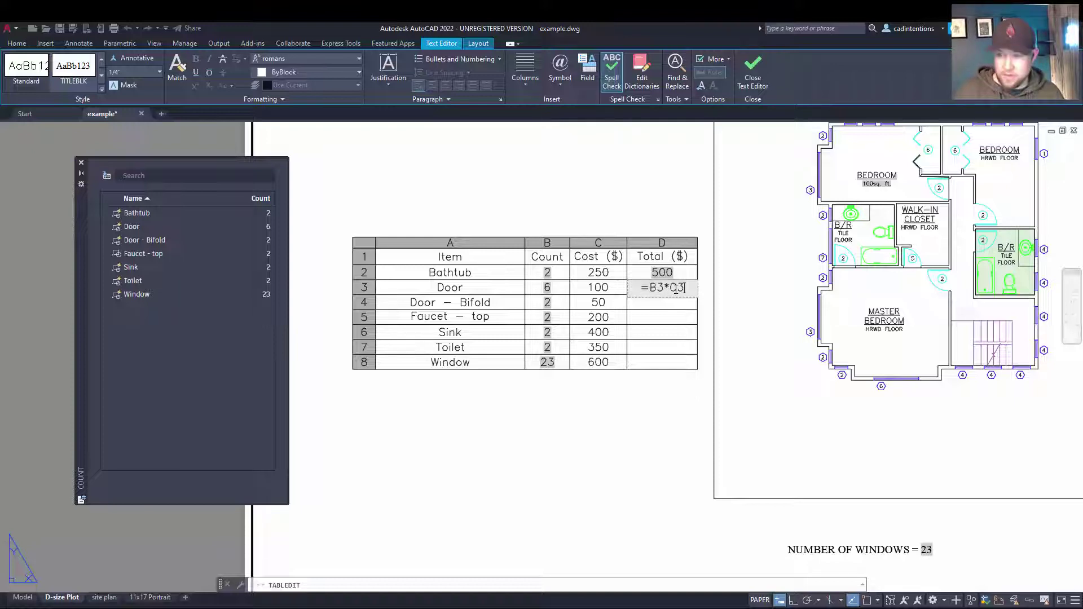
key(Return)
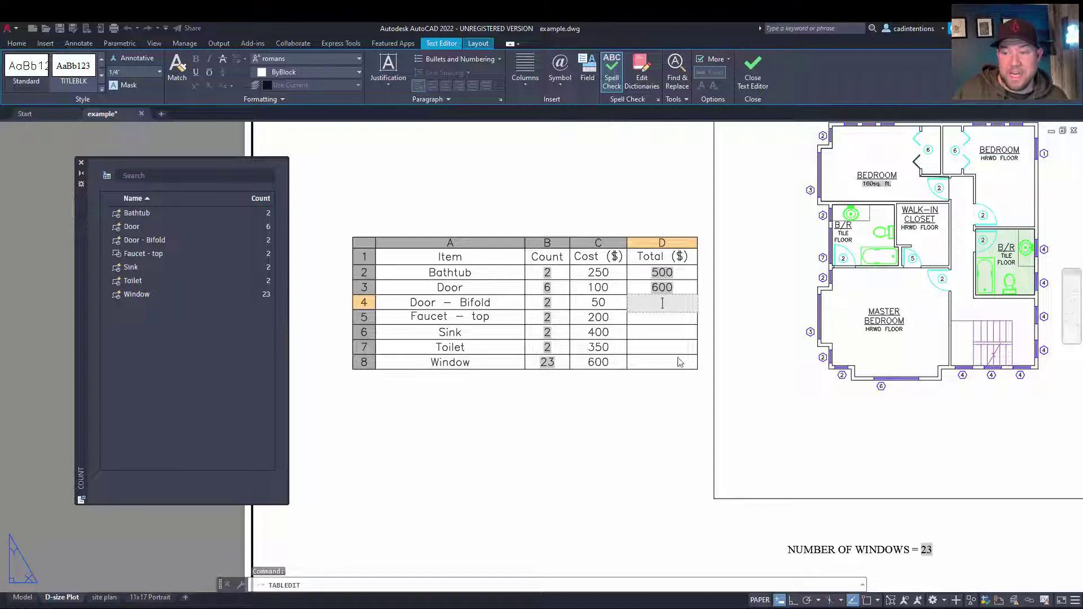
Enter the formula =B4*C4 in the Door - Bifold row's Total cell and finish editing the table
text(=)
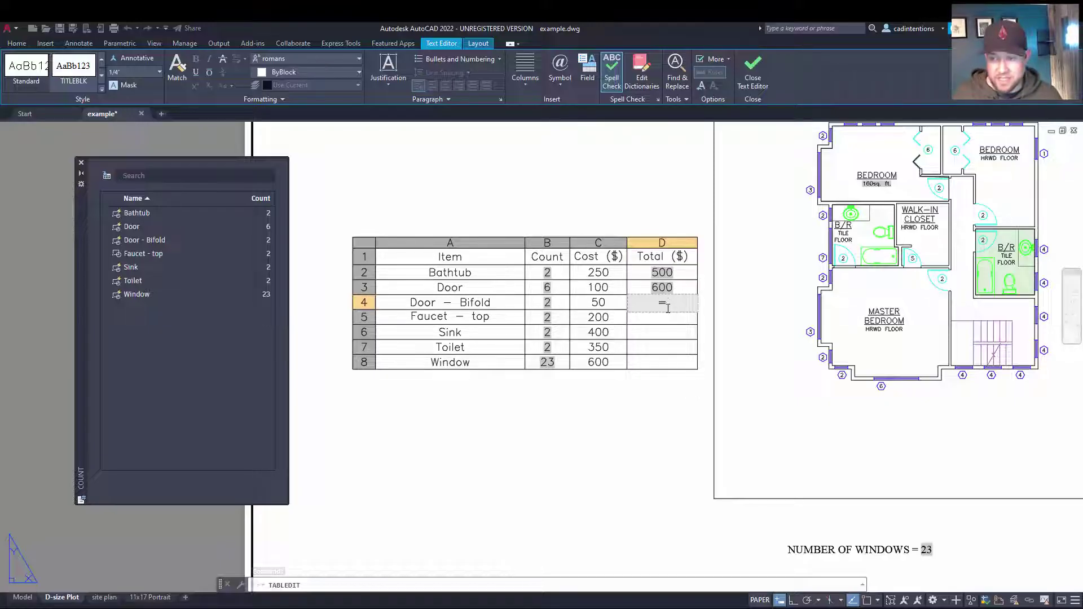
text(B4)
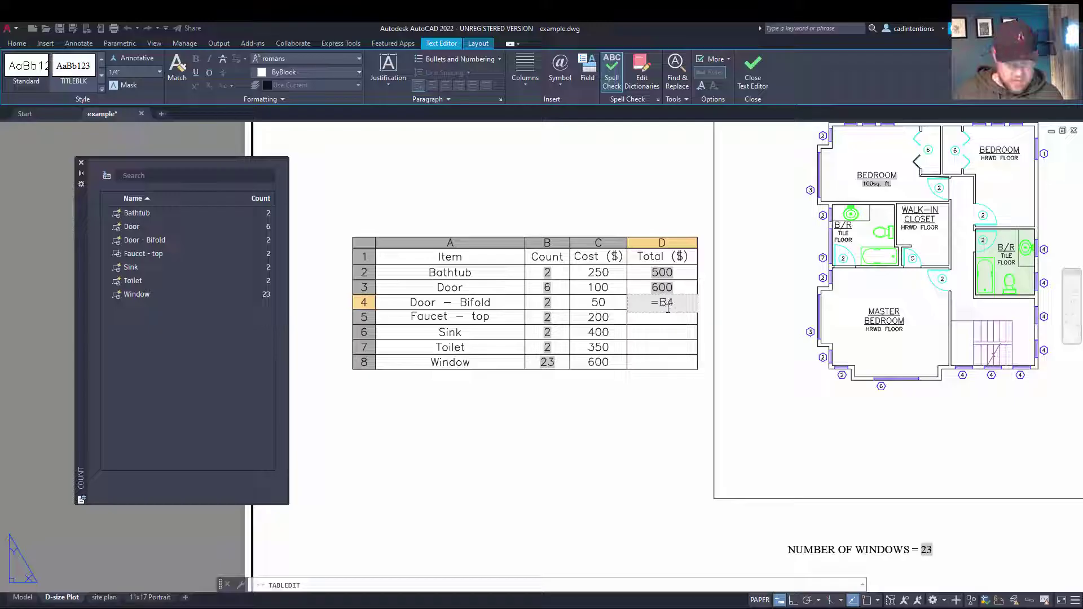
text(*)
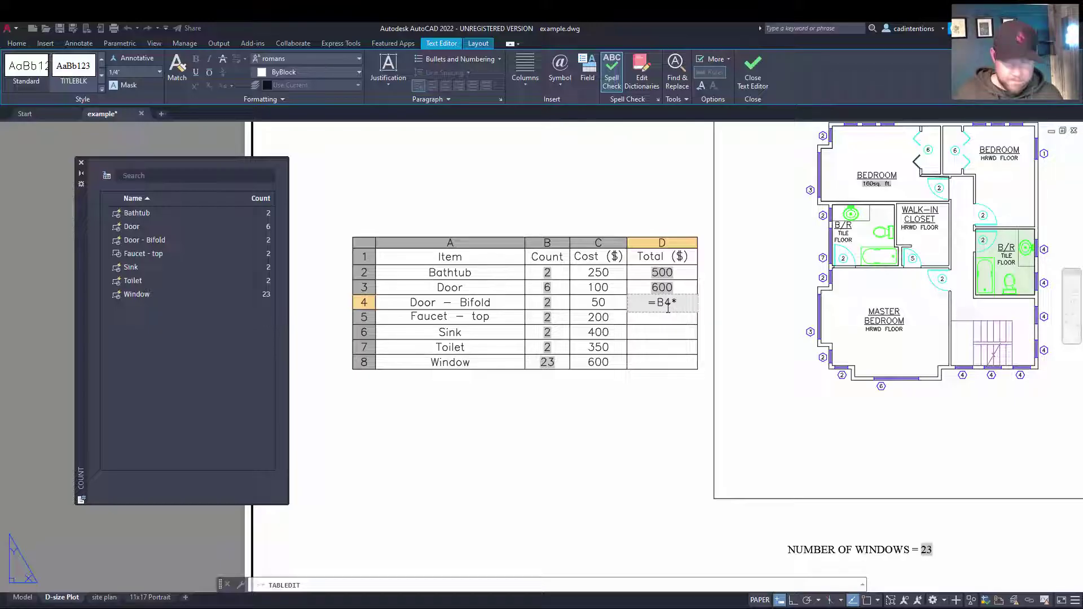
text(C)
text(4)
key(Return)
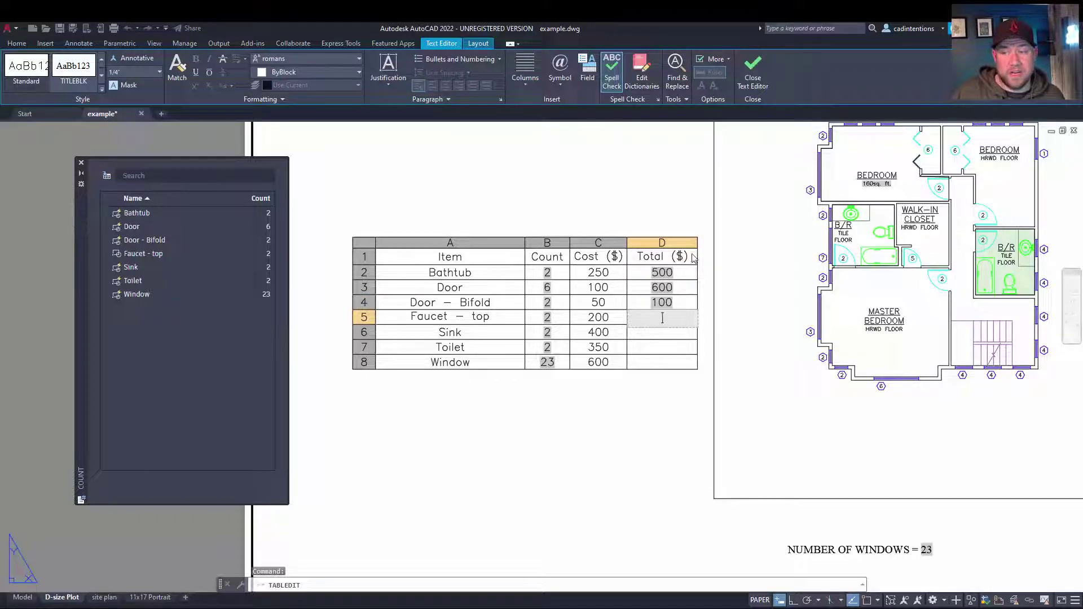
mouse_move(662, 317)
middle_down()
mouse_move(590, 311)
mouse_move(636, 335)
middle_up()
key(Escape)
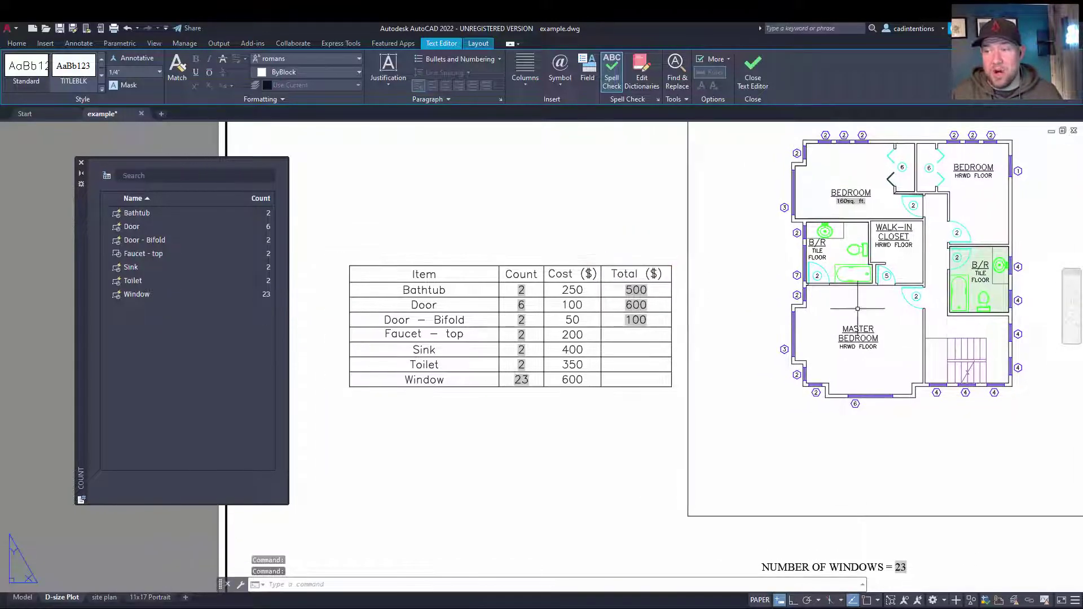
Activate the floor plan viewport and copy the bathtub beside the walk-in closet into the master bedroom, below the room label
double_click(856, 271)
click(855, 272)
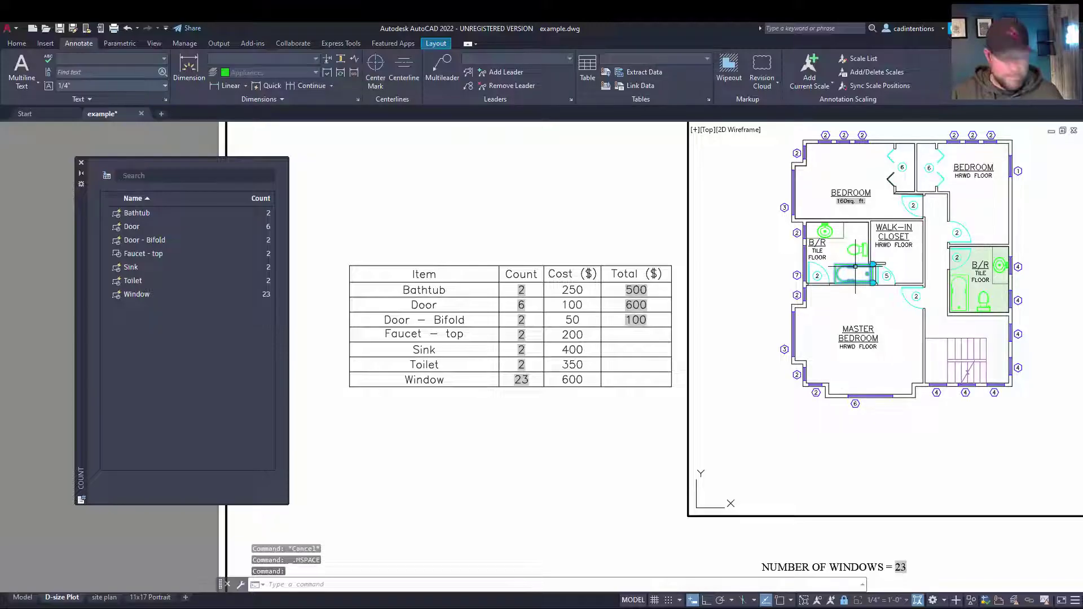
text(co)
key(Return)
click(872, 264)
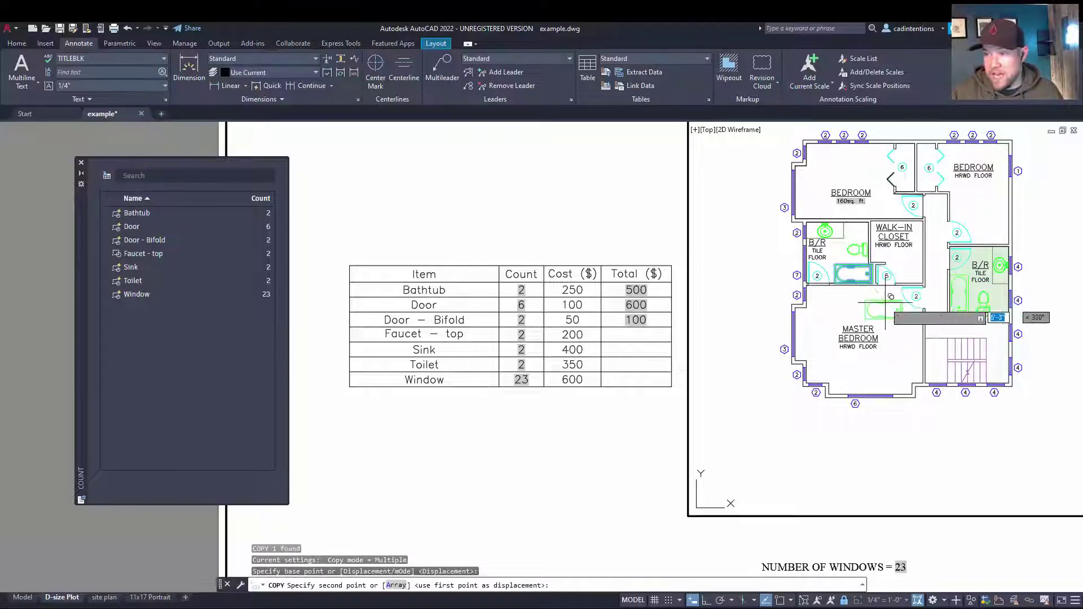
click(852, 357)
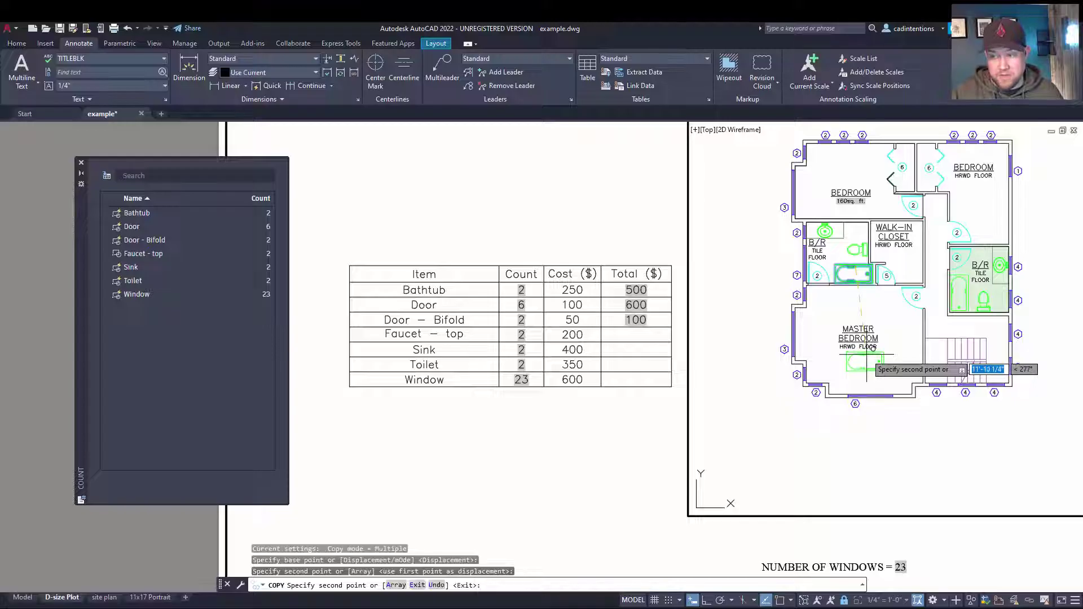
key(Escape)
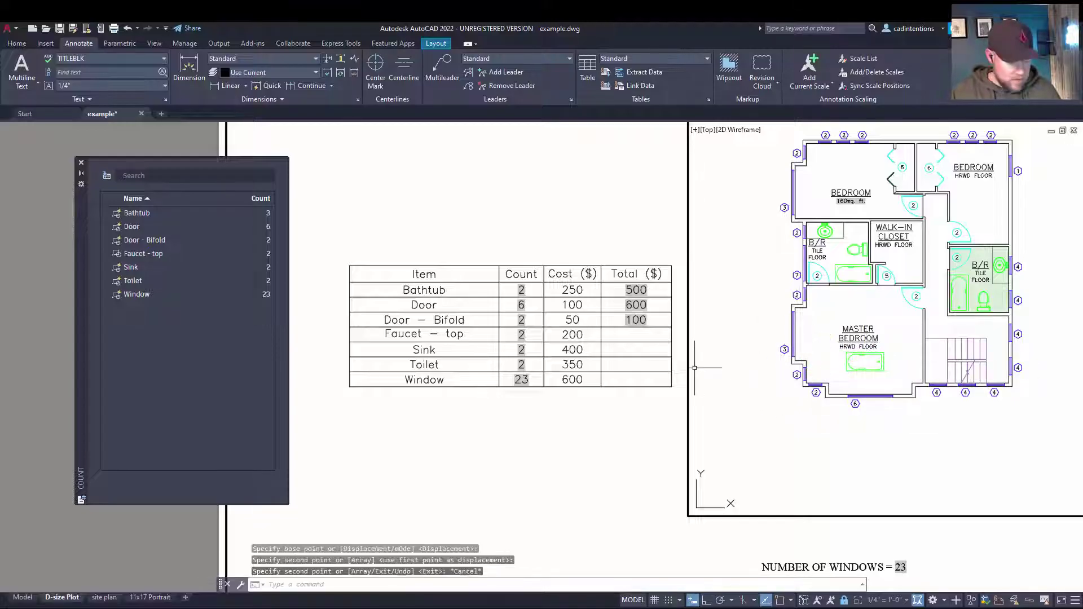
Return to paper space and regenerate the layout to update the table, checking the Bathtub row's count, cost and total
double_click(463, 424)
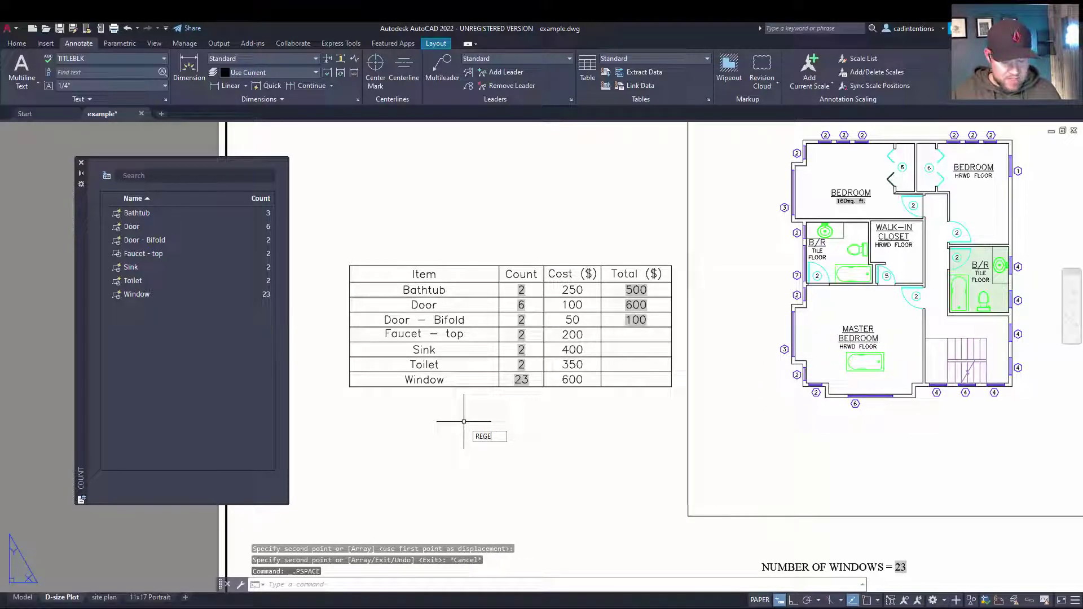
text(regen)
key(Return)
click(522, 289)
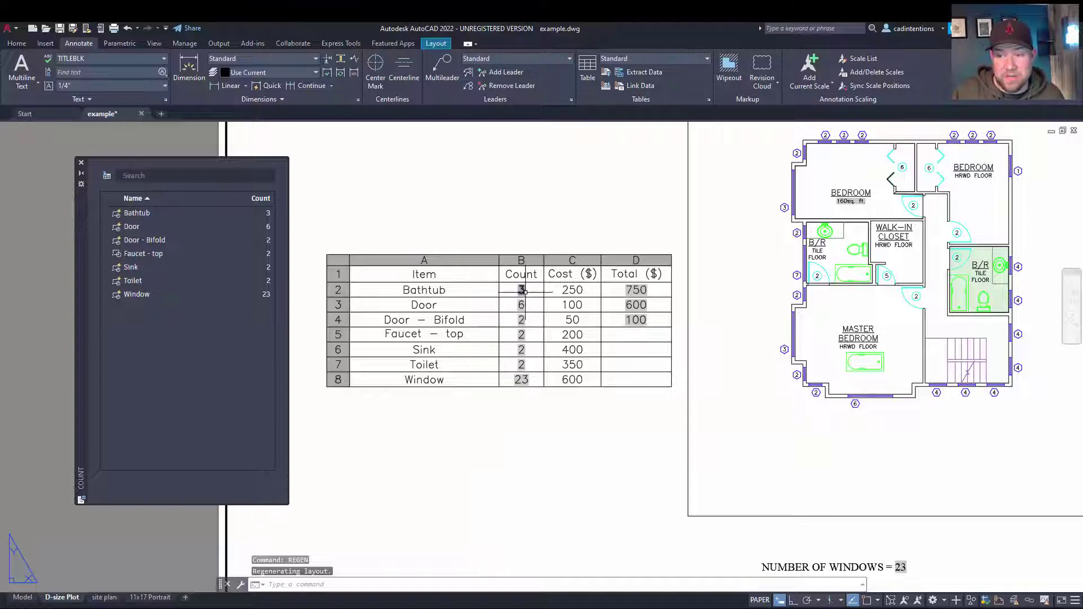
key(Escape)
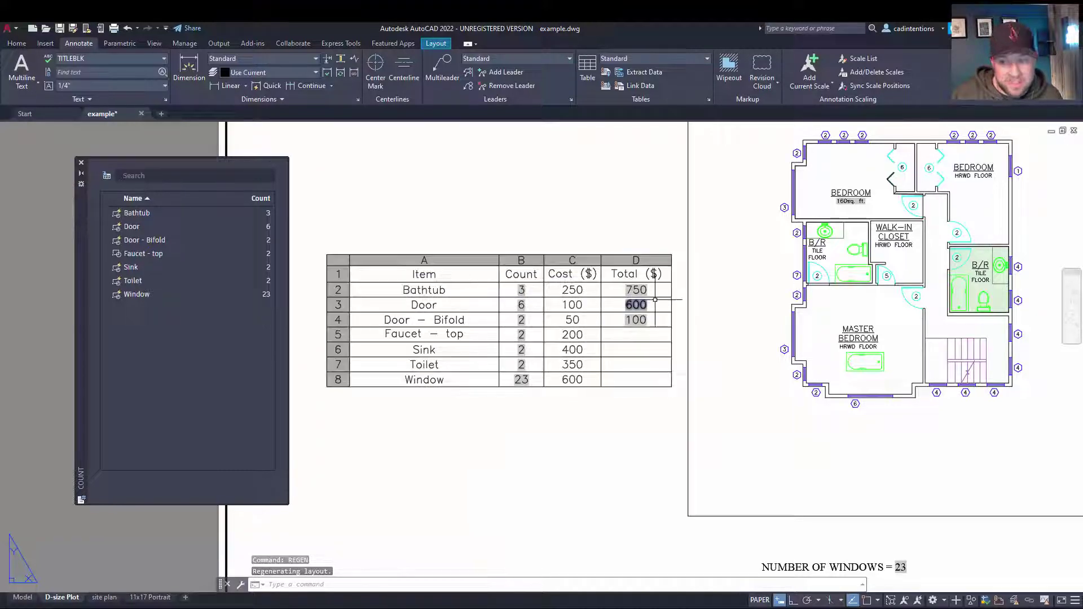
click(587, 273)
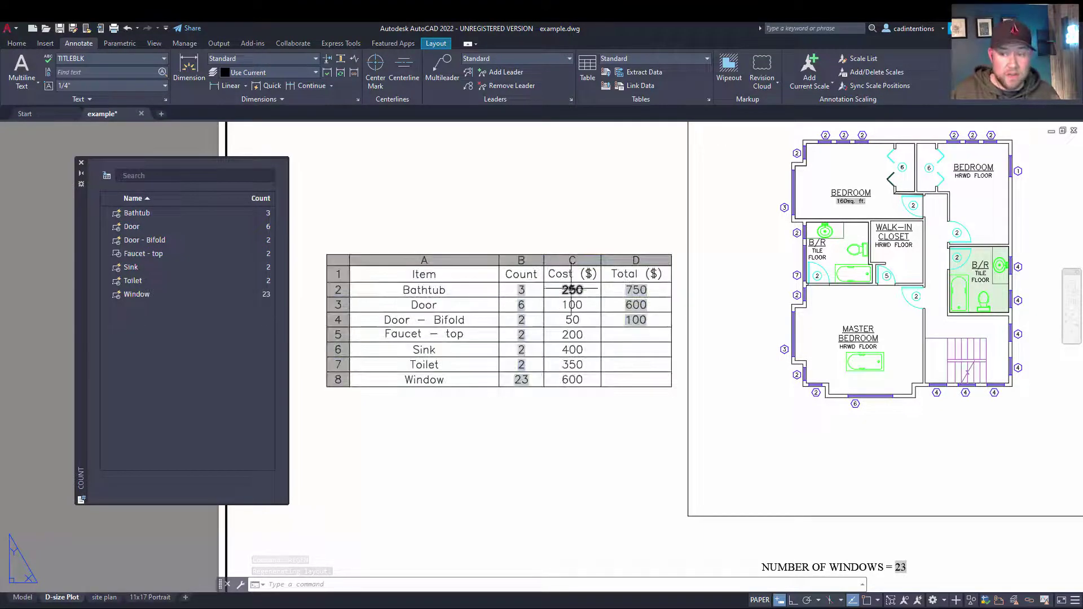
key(Escape)
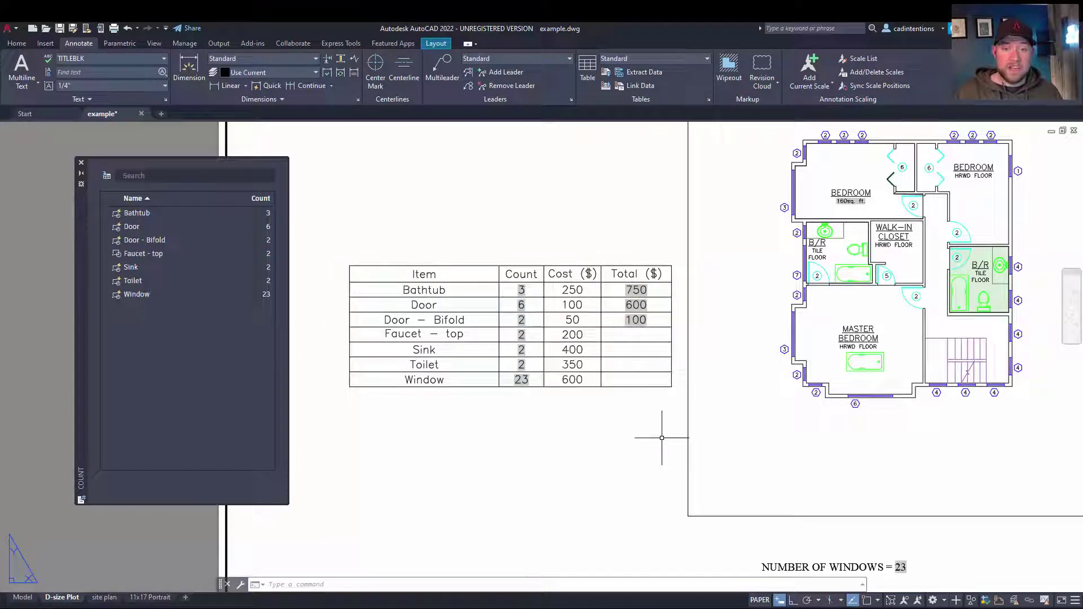